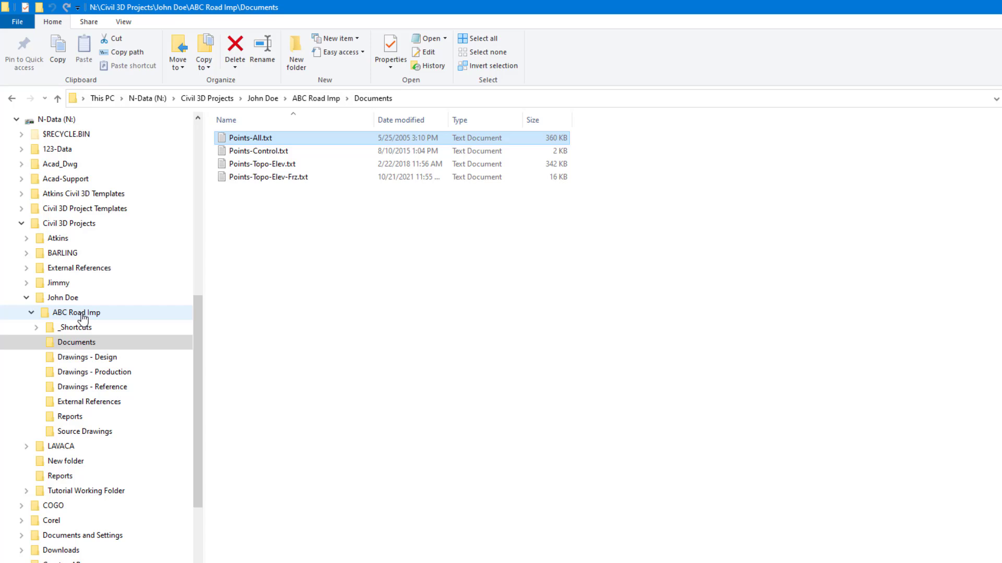
Look through the survey point text files in the ABC Road Imp Documents folder and open Points-All.txt.
{"action": "left_click", "coordinate": [261, 151]}
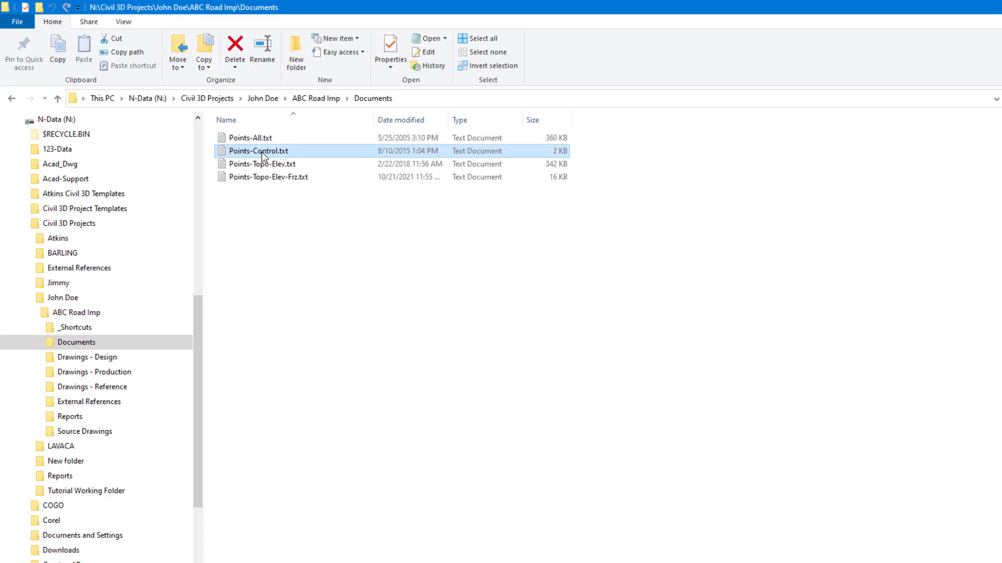
{"action": "left_click", "coordinate": [257, 164]}
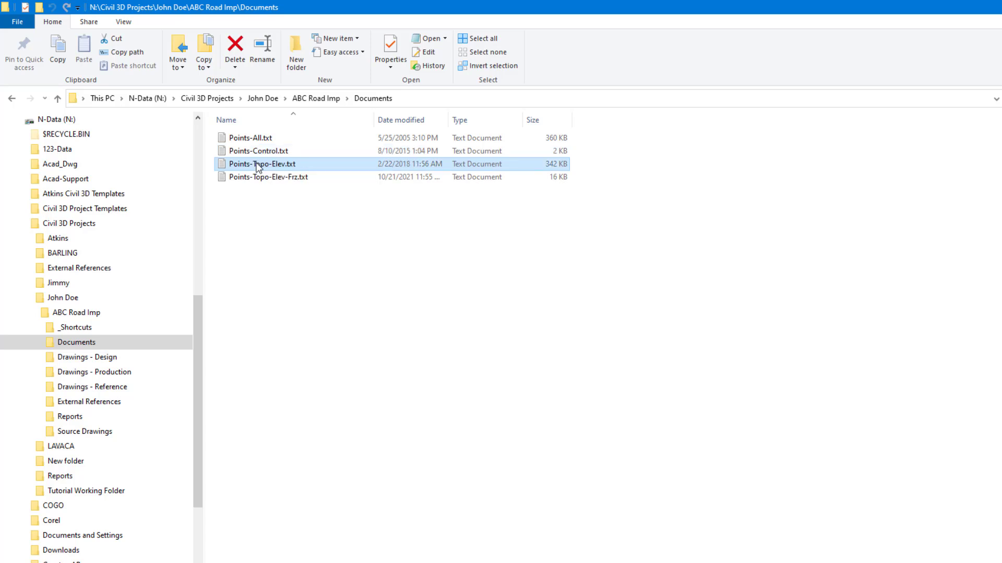
{"action": "left_click", "coordinate": [258, 178]}
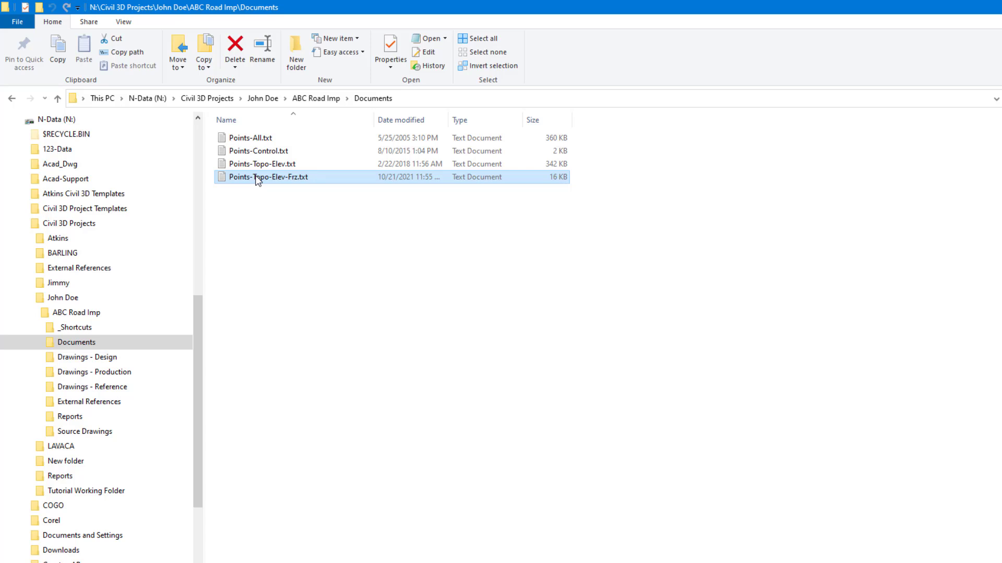
{"action": "double_click", "coordinate": [254, 138]}
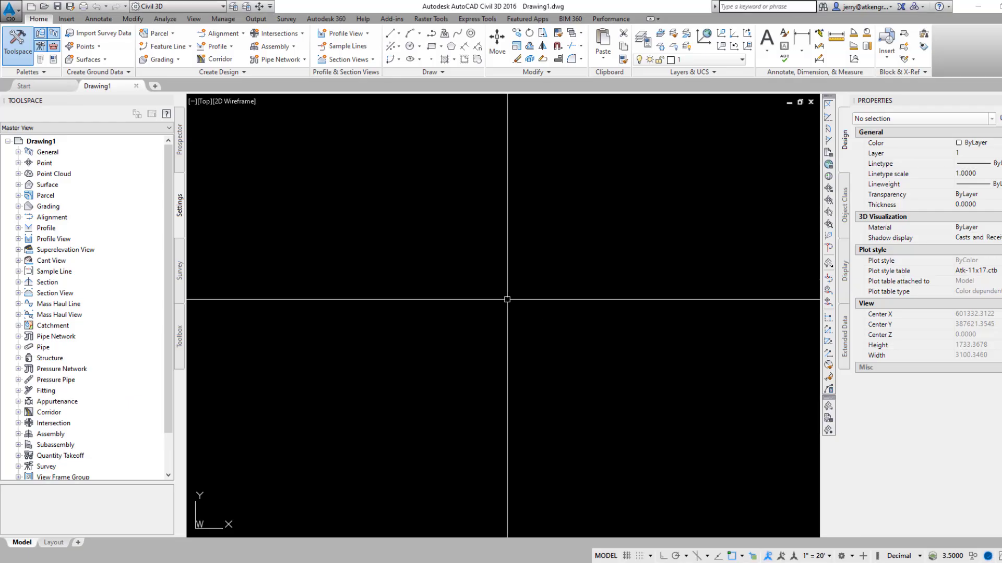
Switch to AutoCAD Civil 3D and create a new drawing from the Atkins C3D Template.dwt template.
{"action": "type", "text": "n"}
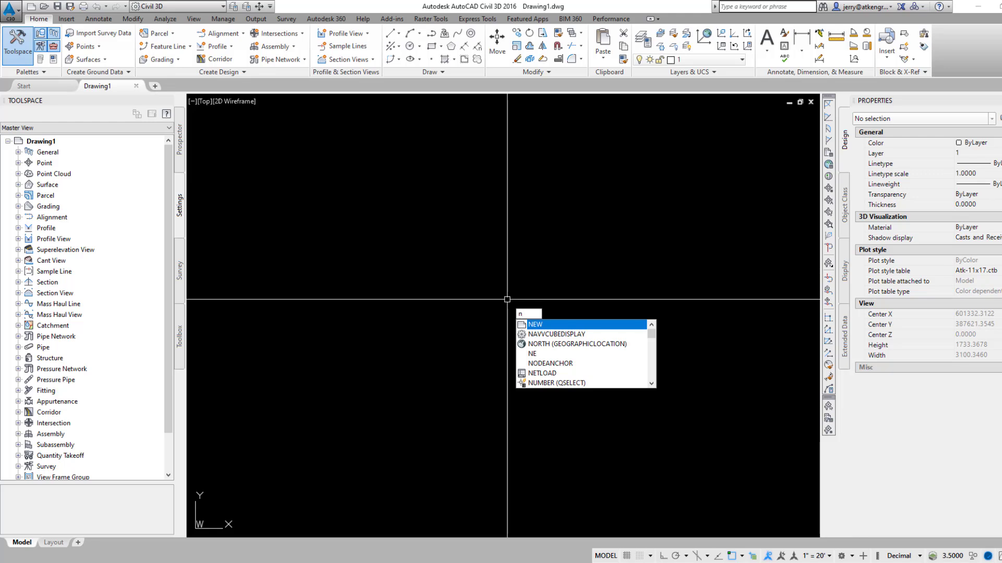
{"action": "key", "text": "Return"}
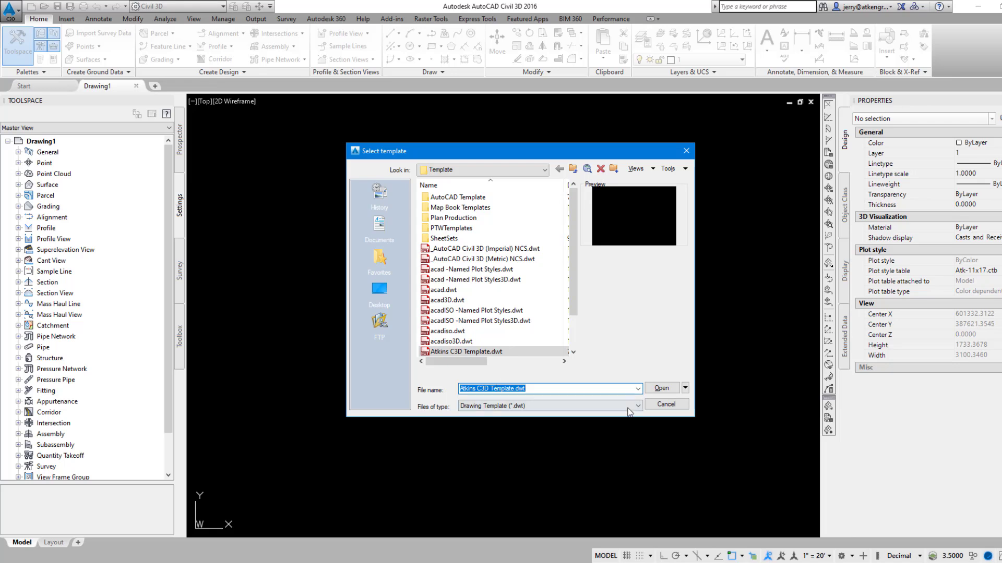
{"action": "left_click", "coordinate": [667, 389]}
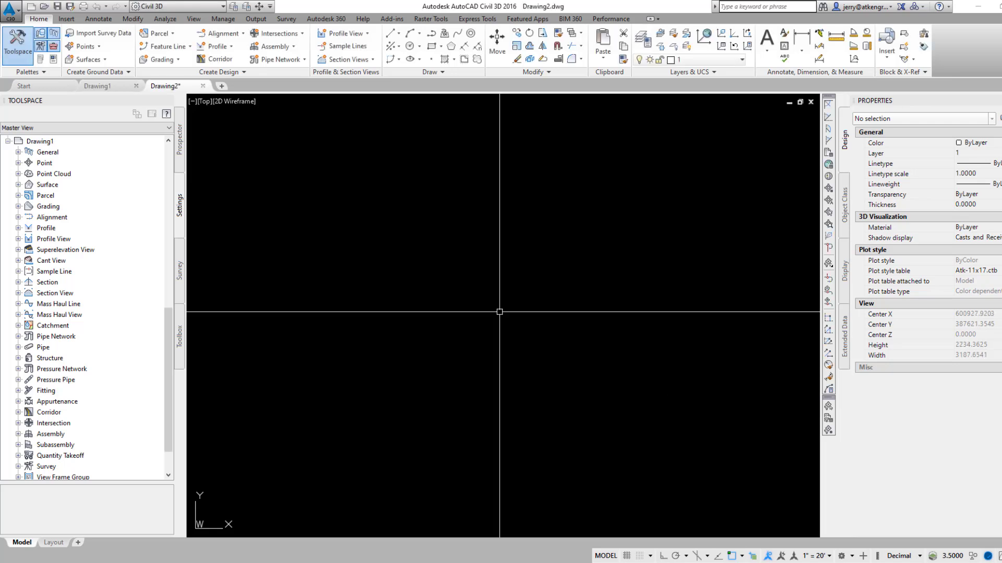
Save the drawing as Survey Points in the ABC Road Imp project's Drawings - Design folder on the N-Data (N:) drive.
{"action": "type", "text": "SAVE"}
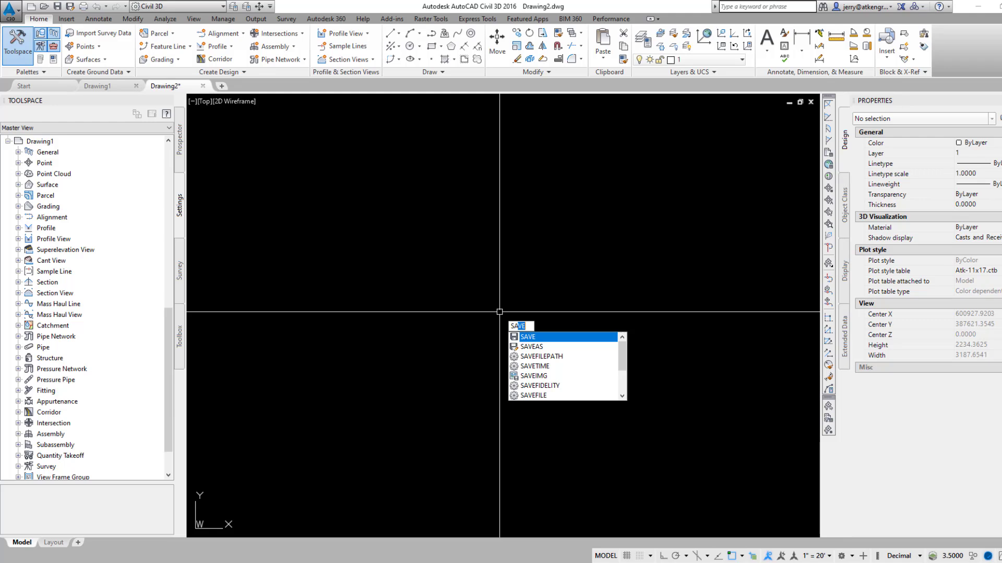
{"action": "left_click", "coordinate": [524, 347]}
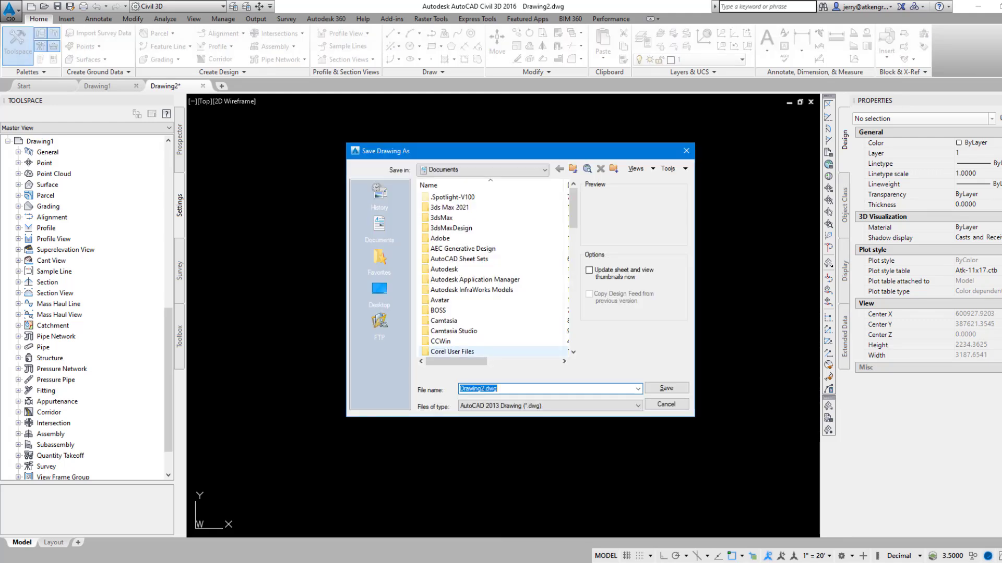
{"action": "left_click", "coordinate": [515, 173]}
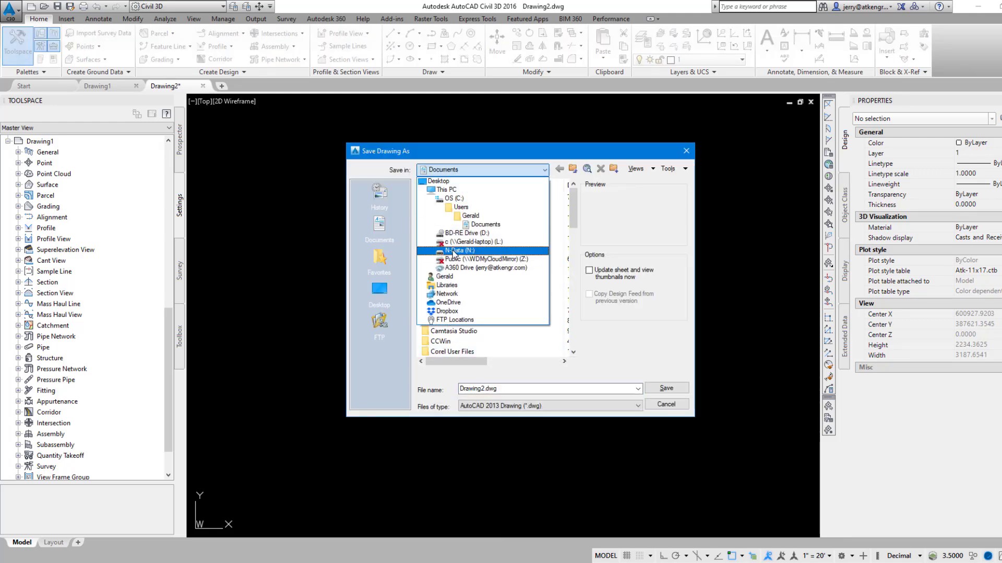
{"action": "left_click", "coordinate": [453, 250]}
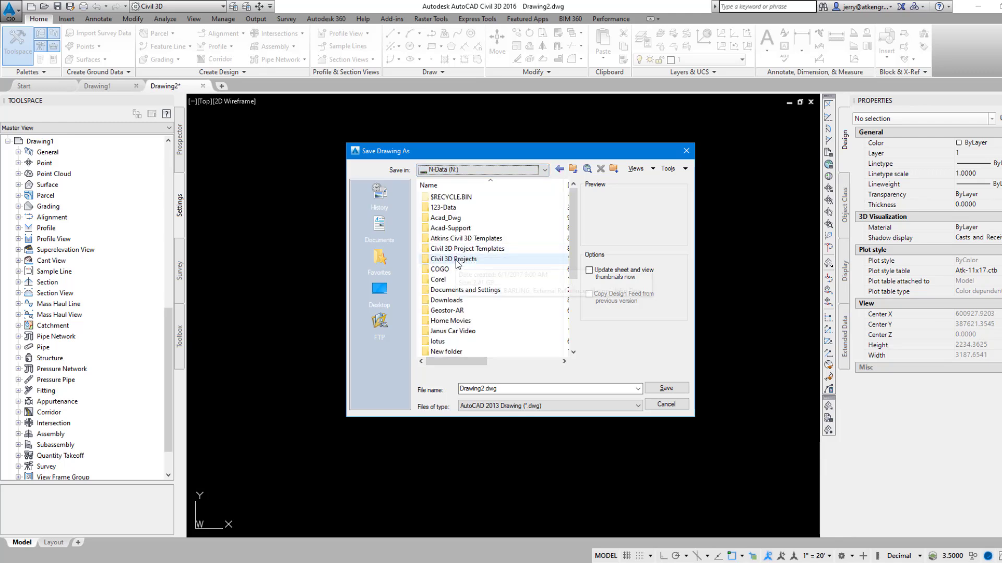
{"action": "double_click", "coordinate": [457, 259]}
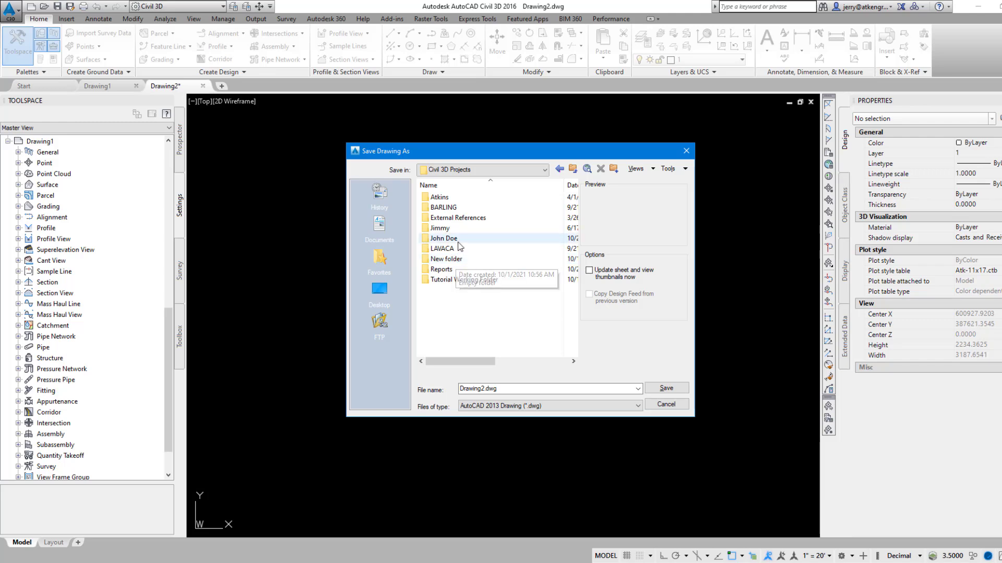
{"action": "double_click", "coordinate": [453, 239]}
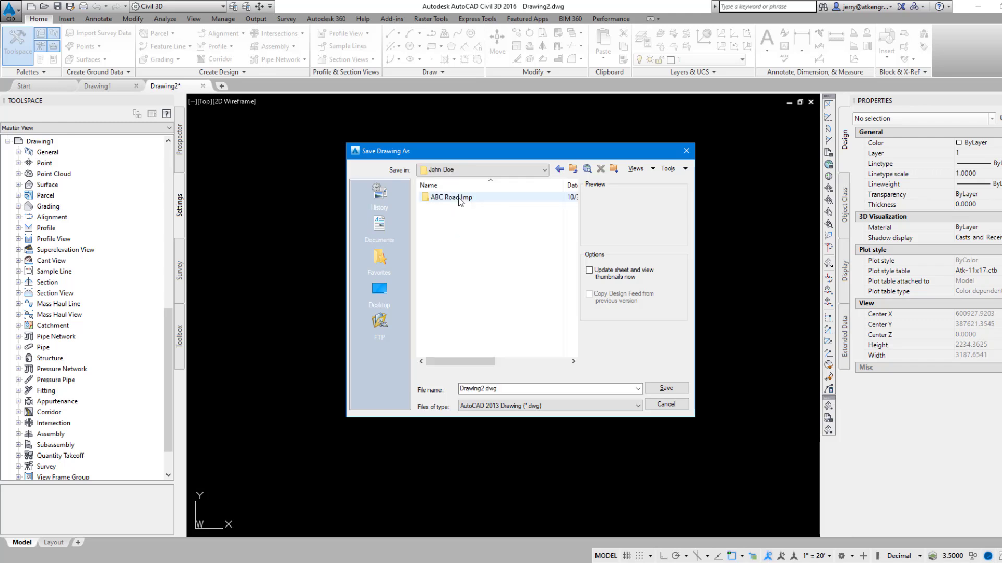
{"action": "double_click", "coordinate": [458, 197]}
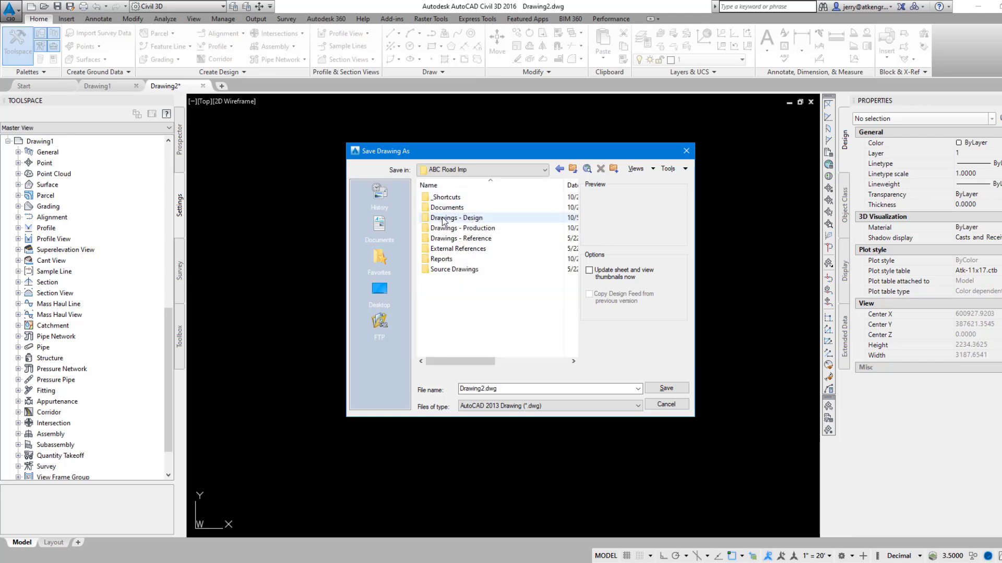
{"action": "left_click", "coordinate": [442, 220]}
{"action": "double_click", "coordinate": [443, 219]}
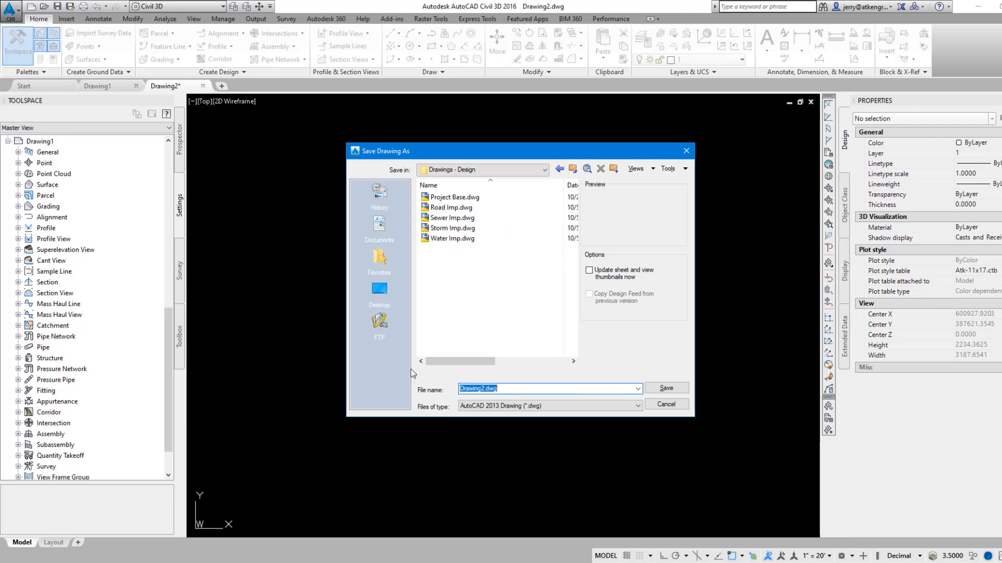
{"action": "type", "text": "Survey Points"}
{"action": "left_click", "coordinate": [666, 391]}
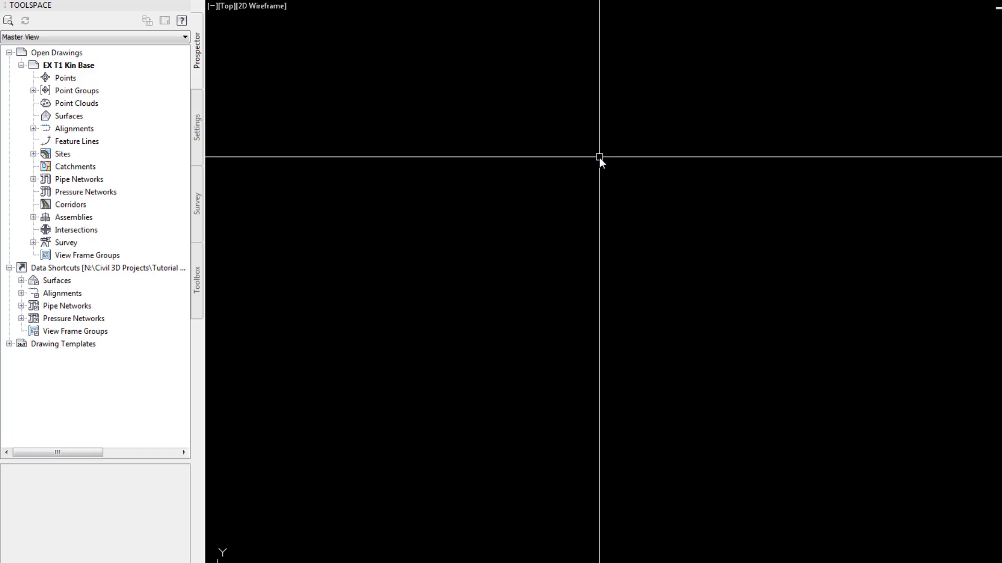
Set the default point style to Topo-Elev in the Point feature settings.
{"action": "left_click", "coordinate": [196, 128]}
{"action": "right_click", "coordinate": [58, 79]}
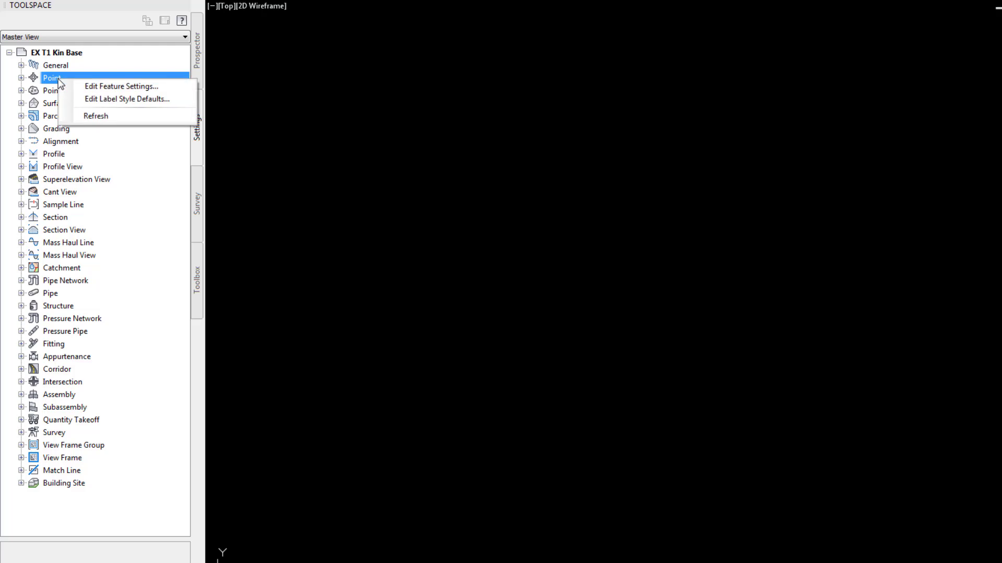
{"action": "left_click", "coordinate": [100, 85]}
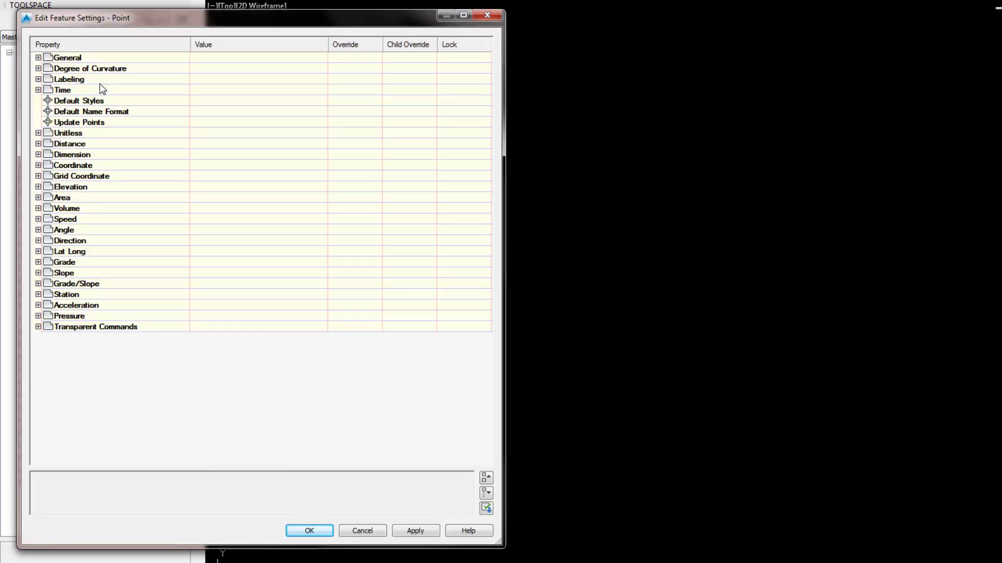
{"action": "left_click", "coordinate": [38, 101]}
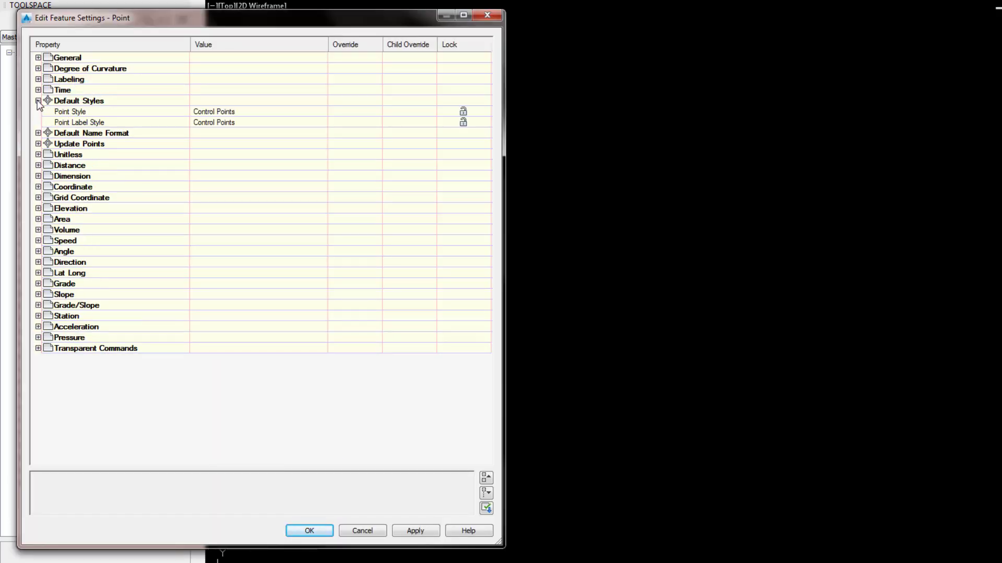
{"action": "left_click", "coordinate": [318, 113]}
{"action": "left_click", "coordinate": [323, 113]}
{"action": "left_click", "coordinate": [433, 469]}
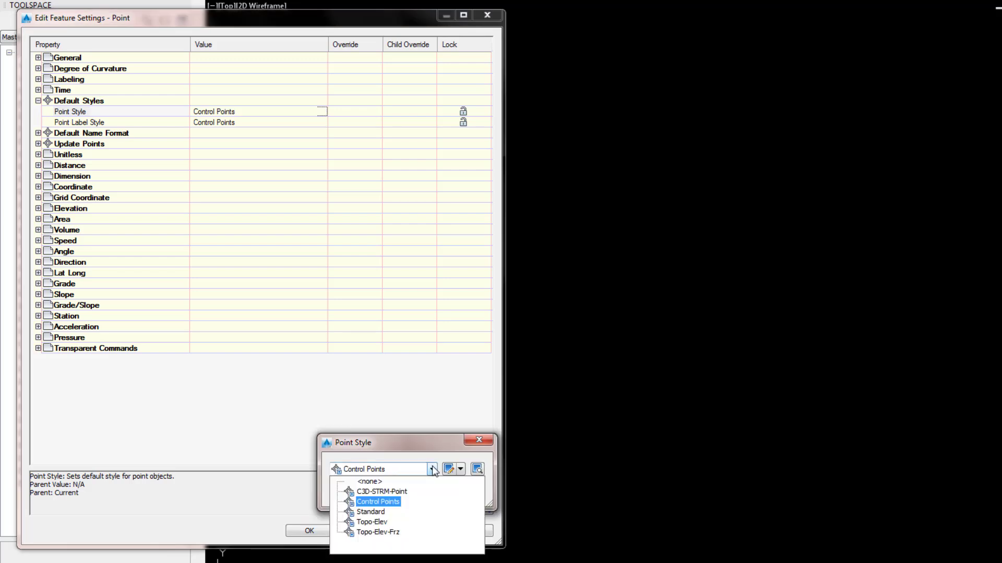
{"action": "left_click", "coordinate": [386, 524]}
{"action": "left_click", "coordinate": [359, 493]}
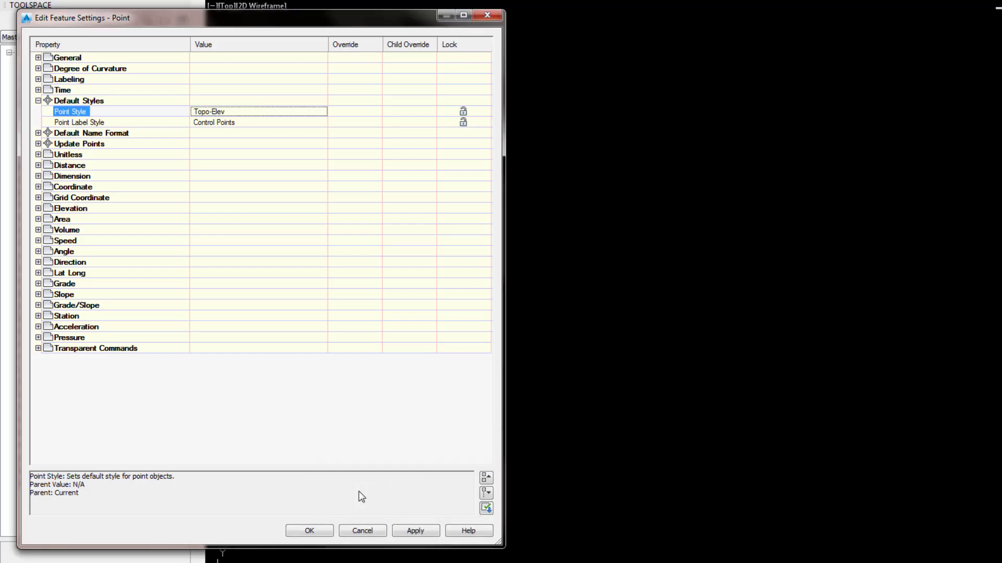
Set the default point label style to Topo-Elev and apply the Point feature settings.
{"action": "left_click", "coordinate": [322, 122]}
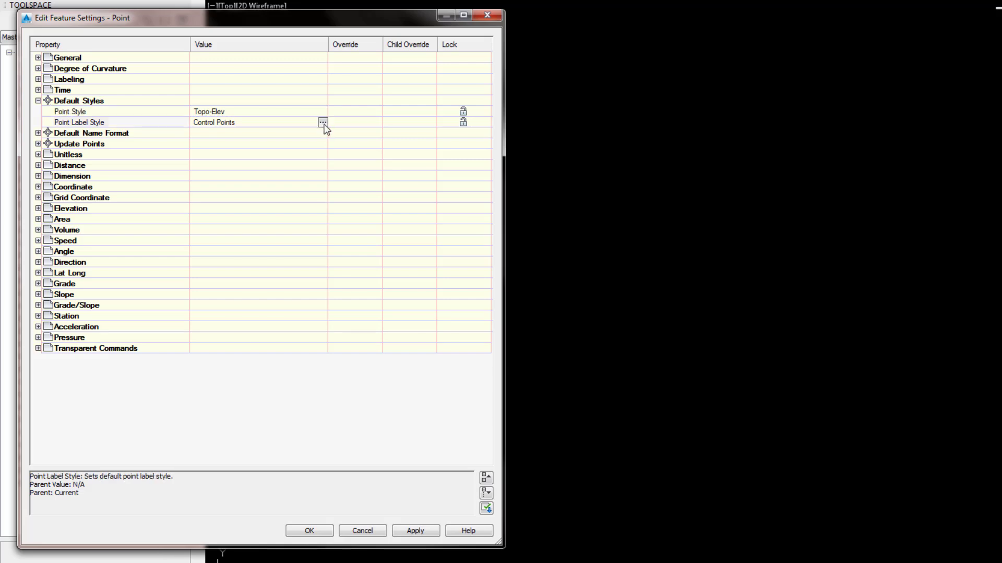
{"action": "left_click", "coordinate": [323, 122]}
{"action": "left_click", "coordinate": [433, 469]}
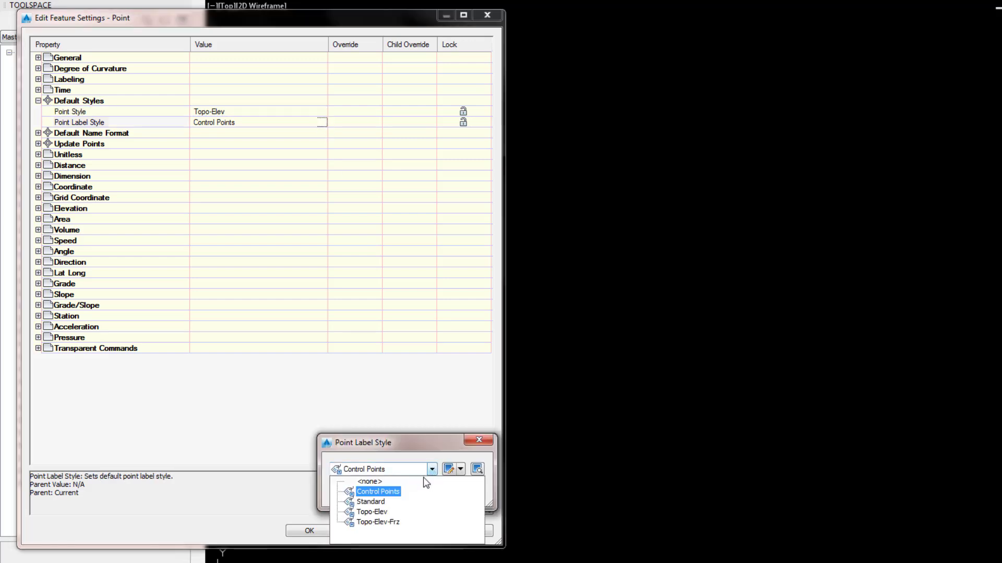
{"action": "left_click", "coordinate": [376, 518]}
{"action": "left_click", "coordinate": [355, 493]}
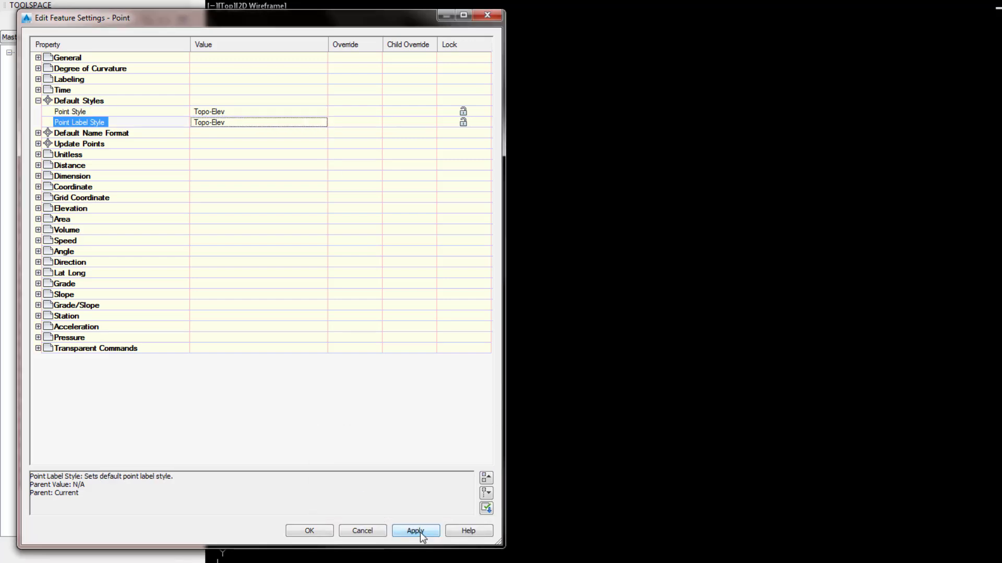
{"action": "left_click", "coordinate": [309, 531]}
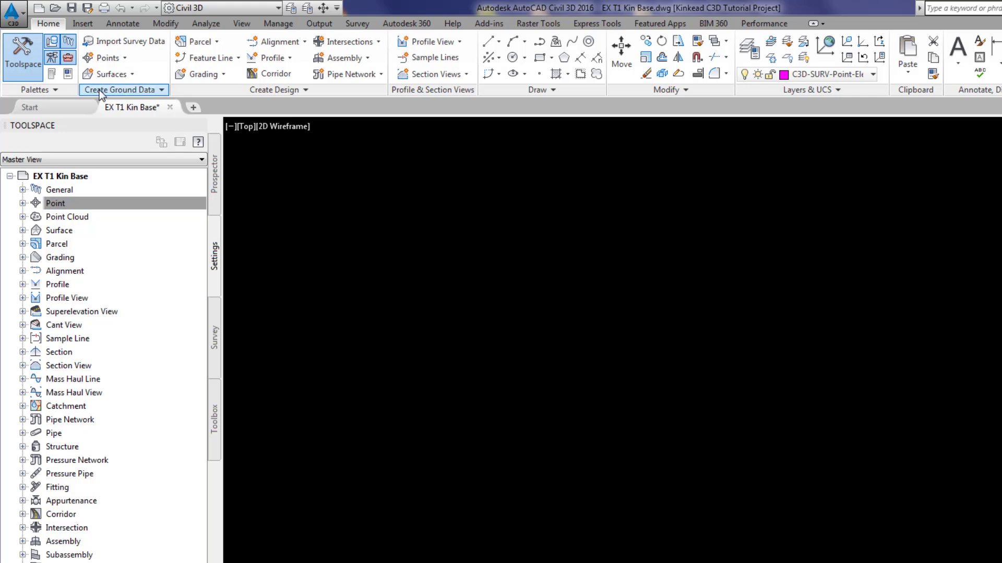
Create a point group named Topo Elev Points with Topo-Elev as its point style and point label style.
{"action": "left_click", "coordinate": [101, 94]}
{"action": "left_click", "coordinate": [107, 57]}
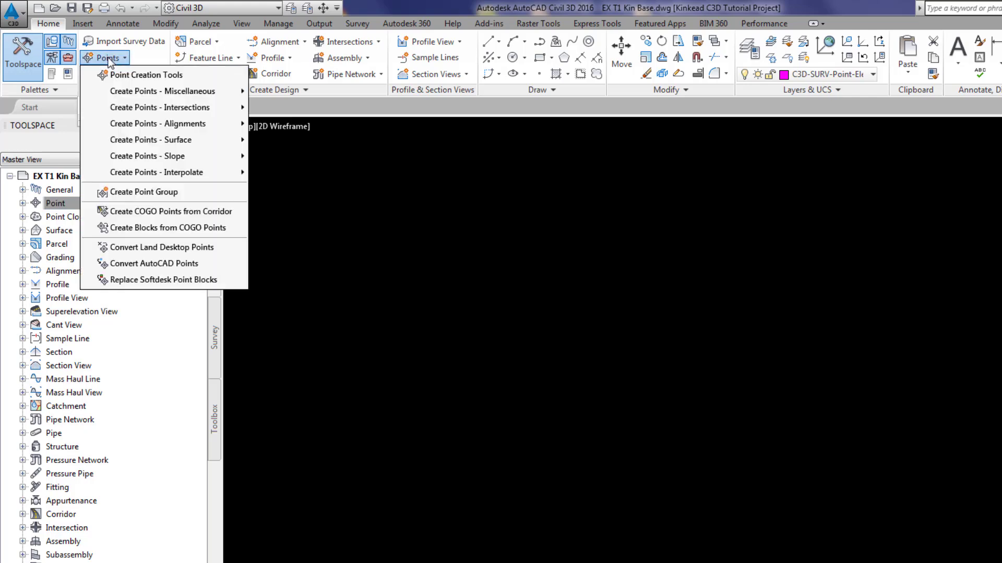
{"action": "left_click", "coordinate": [143, 192]}
{"action": "key", "text": "Home"}
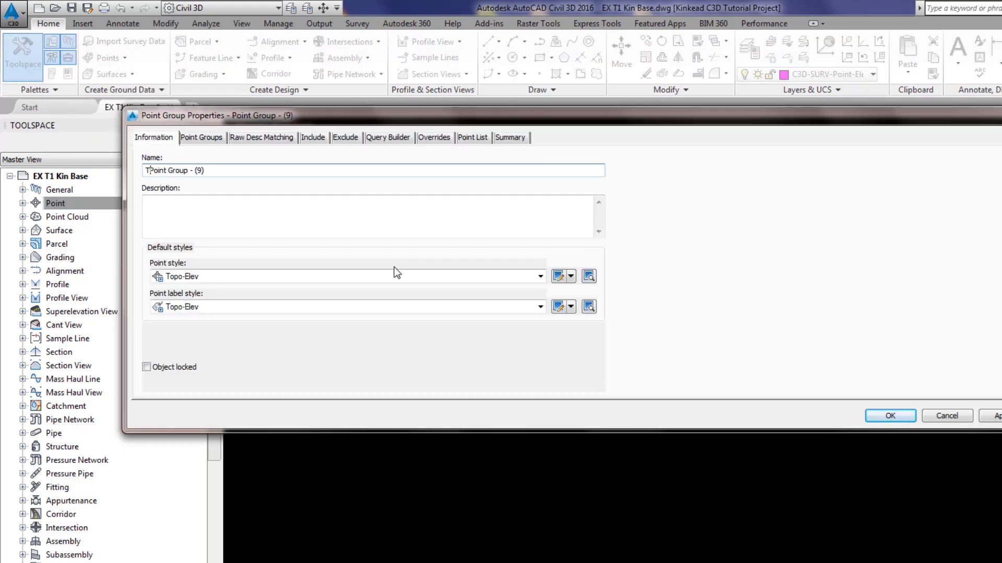
{"action": "type", "text": "Topo Elev Points"}
{"action": "key", "text": "Delete"}
{"action": "key", "text": "Delete"}
{"action": "key", "text": "Delete"}
{"action": "key", "text": "Delete"}
{"action": "key", "text": "Delete"}
{"action": "key", "text": "Delete"}
{"action": "key", "text": "Delete"}
{"action": "key", "text": "Delete"}
{"action": "key", "text": "Delete"}
{"action": "key", "text": "Delete"}
{"action": "key", "text": "Delete"}
{"action": "key", "text": "Delete"}
{"action": "key", "text": "Delete"}
{"action": "key", "text": "Delete"}
{"action": "key", "text": "Delete"}
{"action": "key", "text": "Delete"}
{"action": "key", "text": "Delete"}
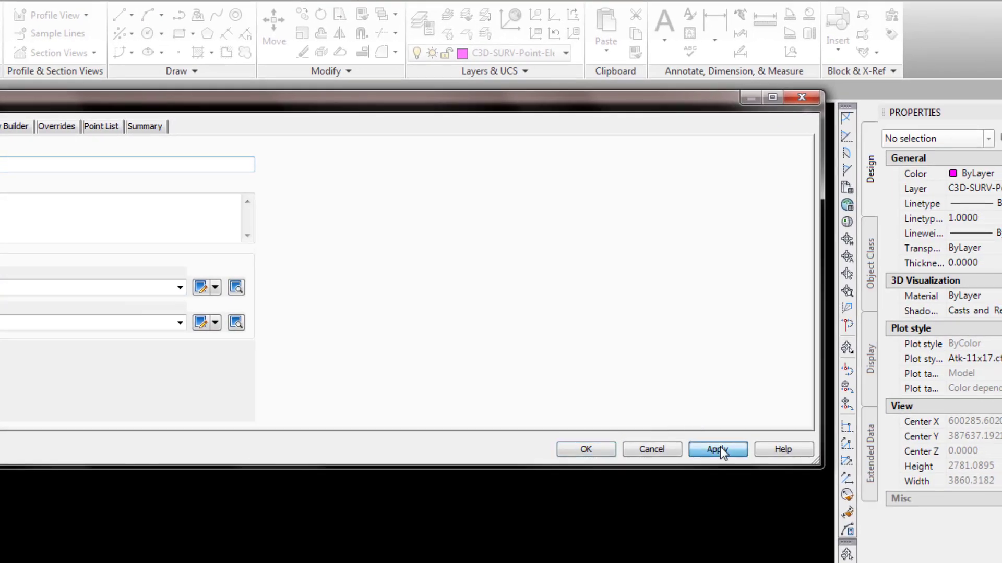
{"action": "left_click", "coordinate": [896, 415]}
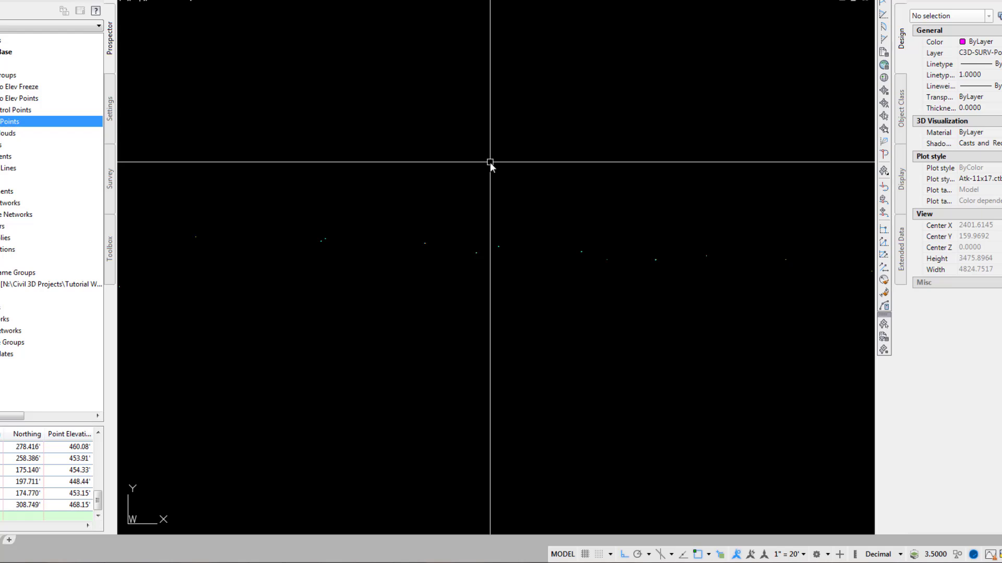
Check the C3D-SURV-Point-Elev layer in the Layer Properties Manager and close the manager.
{"action": "type", "text": "LA"}
{"action": "key", "text": "Return"}
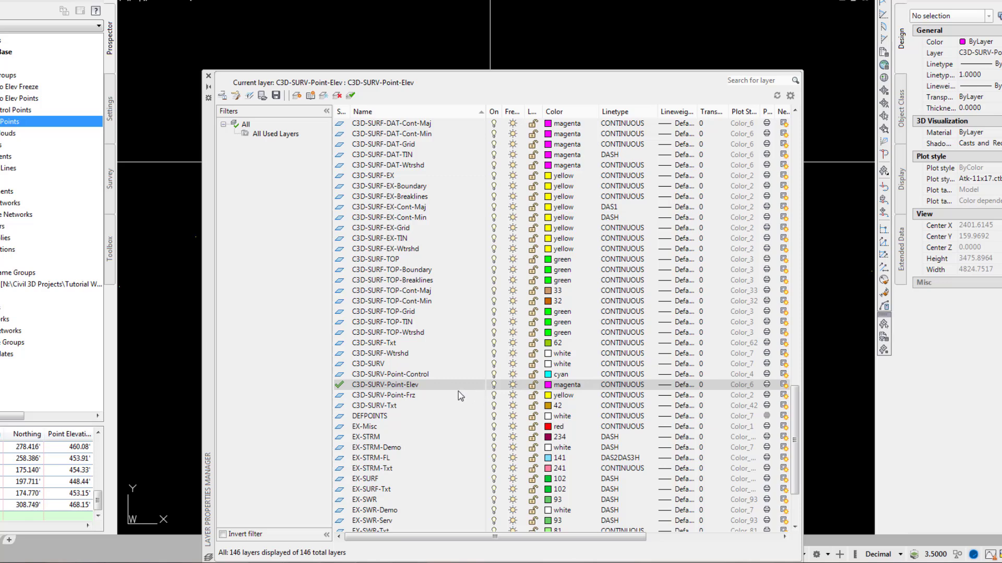
{"action": "left_click", "coordinate": [416, 386]}
{"action": "double_click", "coordinate": [208, 74]}
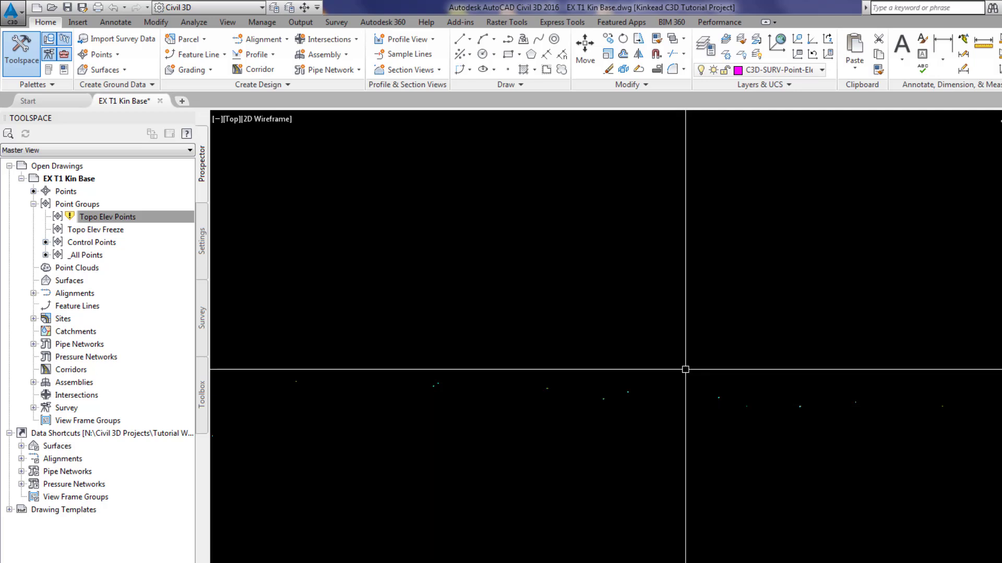
Start a point import from file and add Points-Topo-Elev.txt as the source file.
{"action": "left_click", "coordinate": [77, 22]}
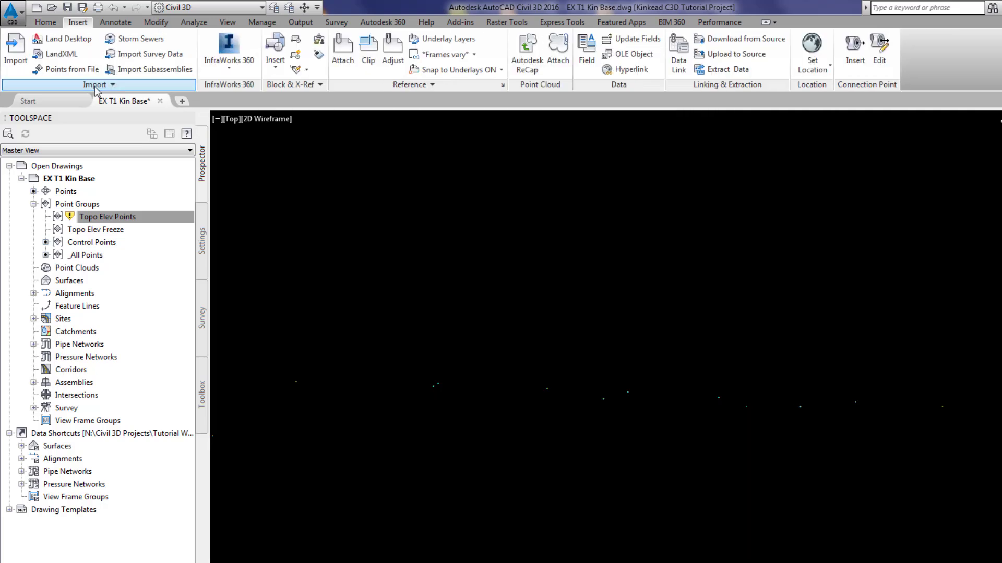
{"action": "left_click", "coordinate": [64, 69]}
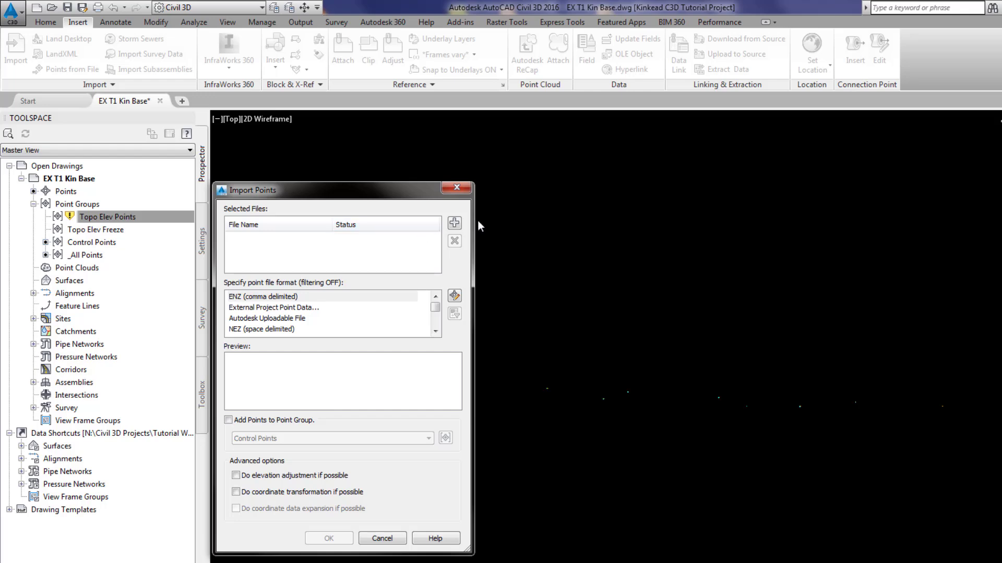
{"action": "left_click", "coordinate": [453, 223]}
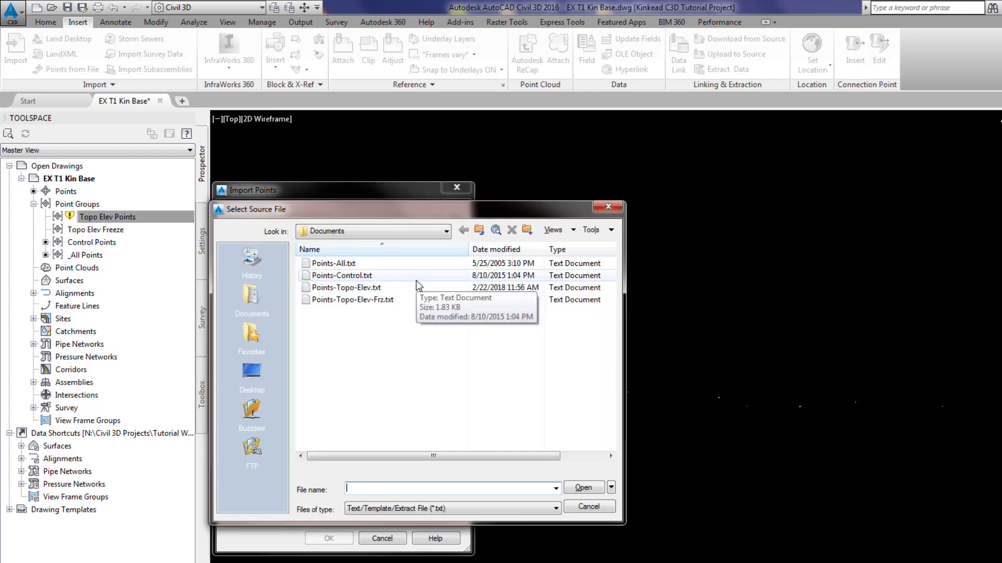
{"action": "left_click", "coordinate": [381, 287]}
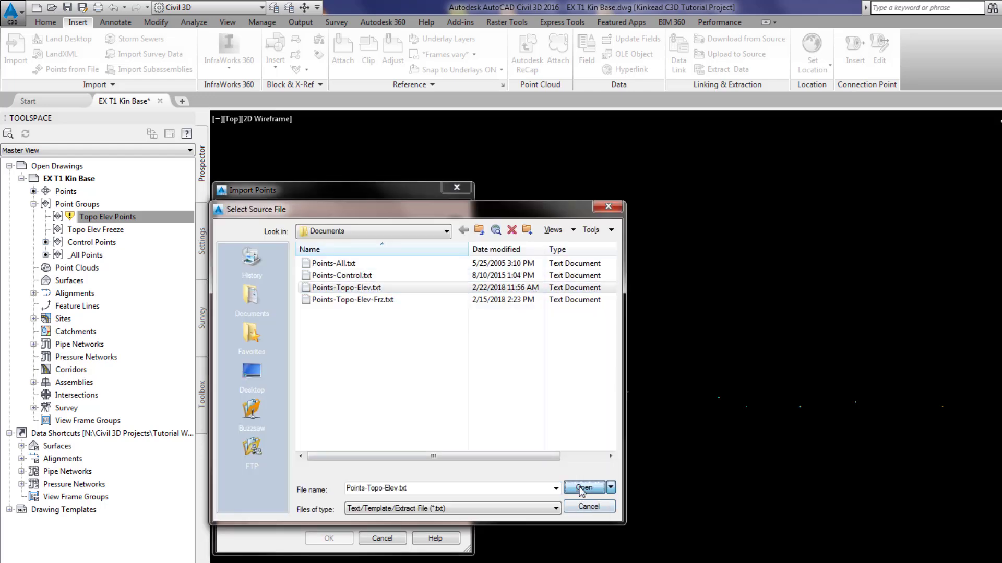
{"action": "left_click", "coordinate": [582, 489]}
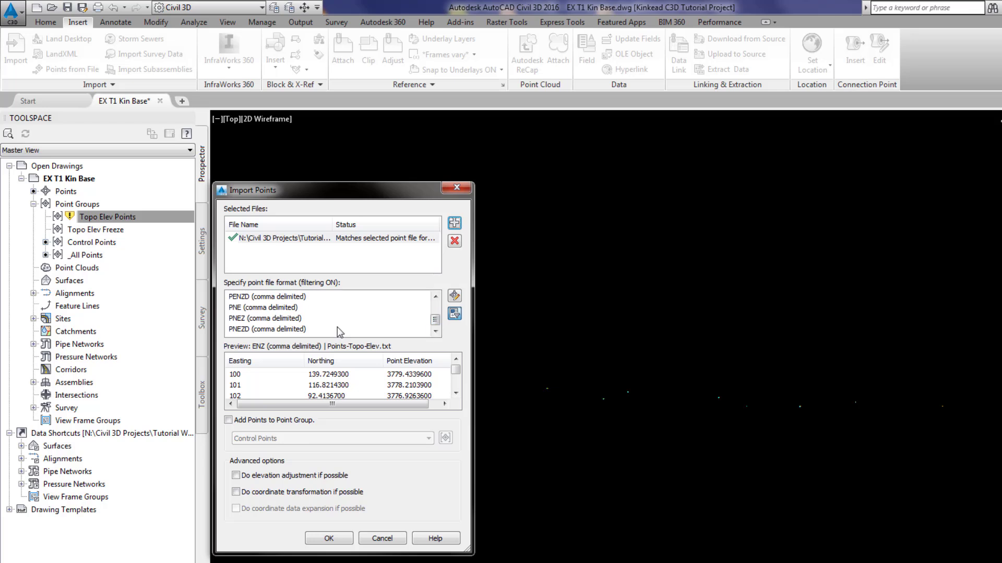
Import the points in PNEZD (comma delimited) format and add them to the Topo Elev Points group.
{"action": "left_click", "coordinate": [294, 329]}
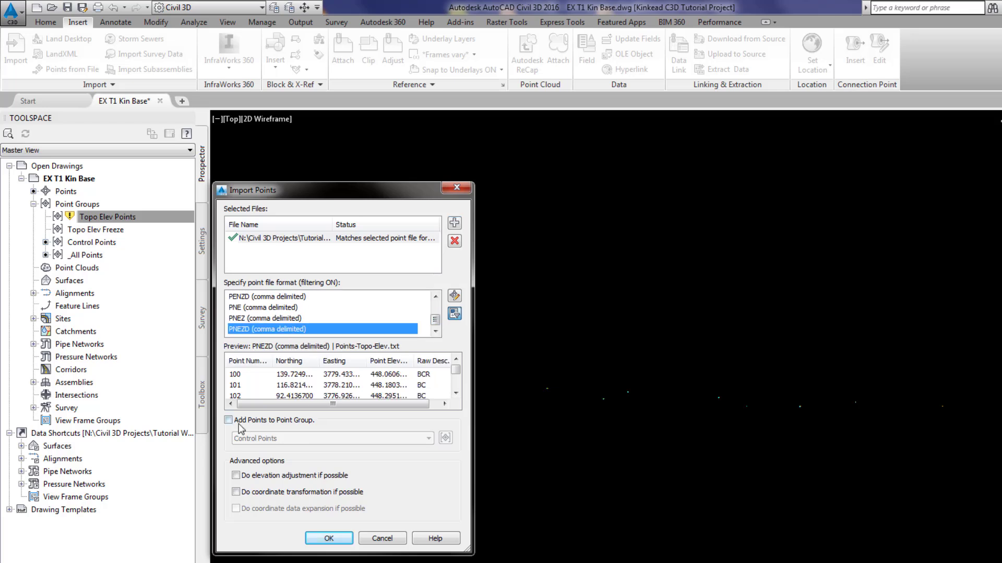
{"action": "left_click", "coordinate": [229, 420]}
{"action": "left_click", "coordinate": [428, 438]}
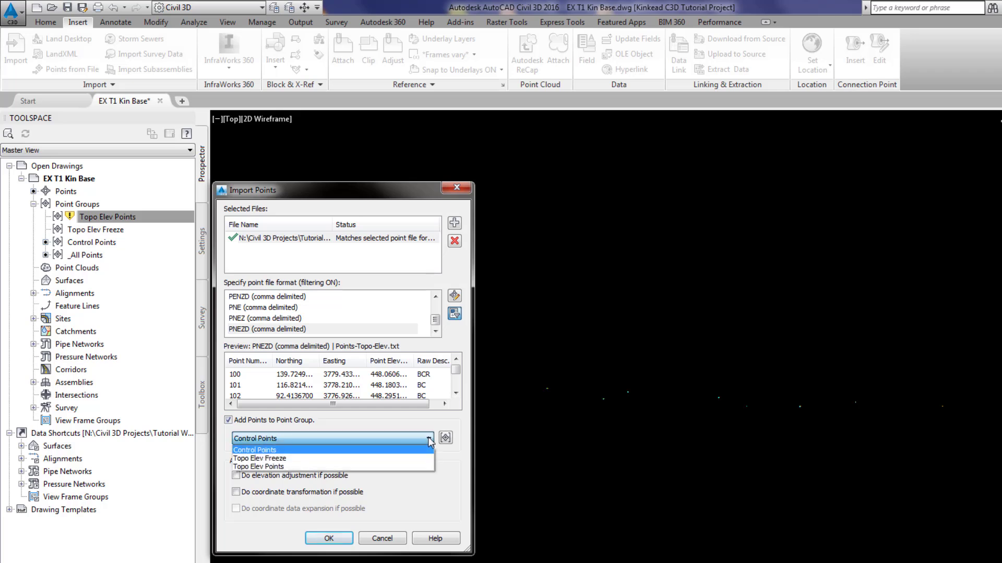
{"action": "left_click", "coordinate": [271, 467]}
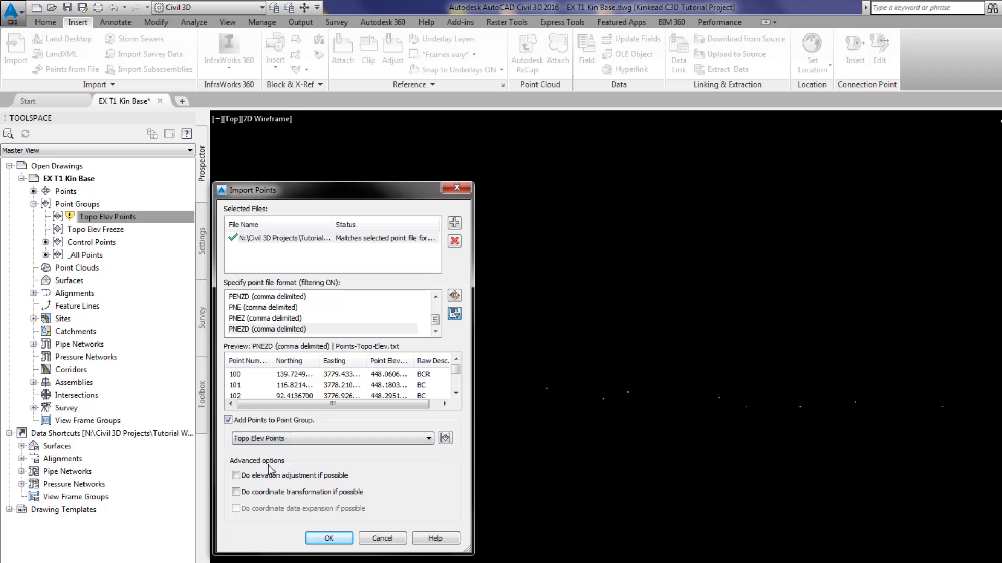
{"action": "left_click", "coordinate": [329, 538]}
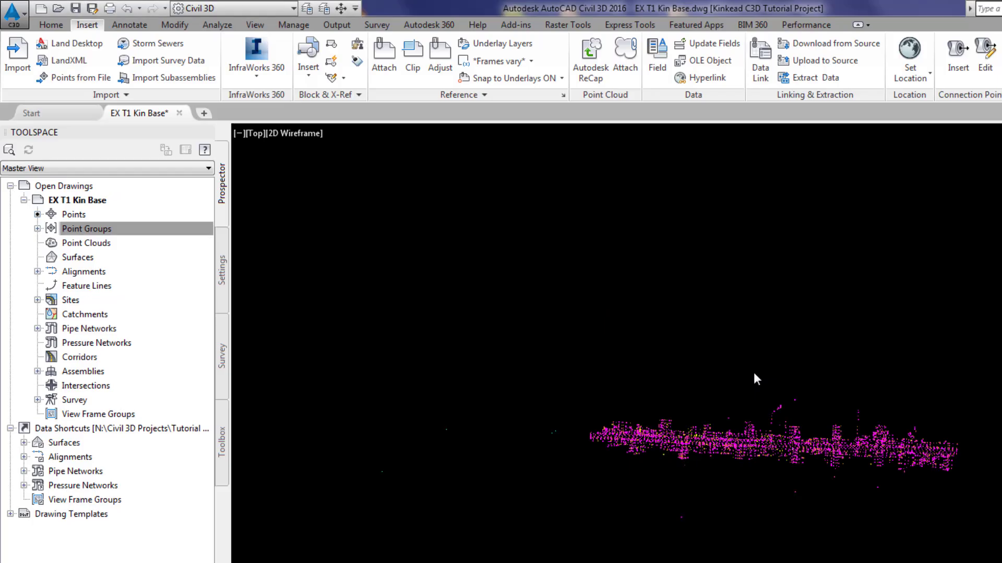
Expand the drawing's point groups and check the Control Points, Topo Elev Points and Topo Elev Freeze groups.
{"action": "left_click", "coordinate": [37, 229]}
{"action": "left_click", "coordinate": [109, 271]}
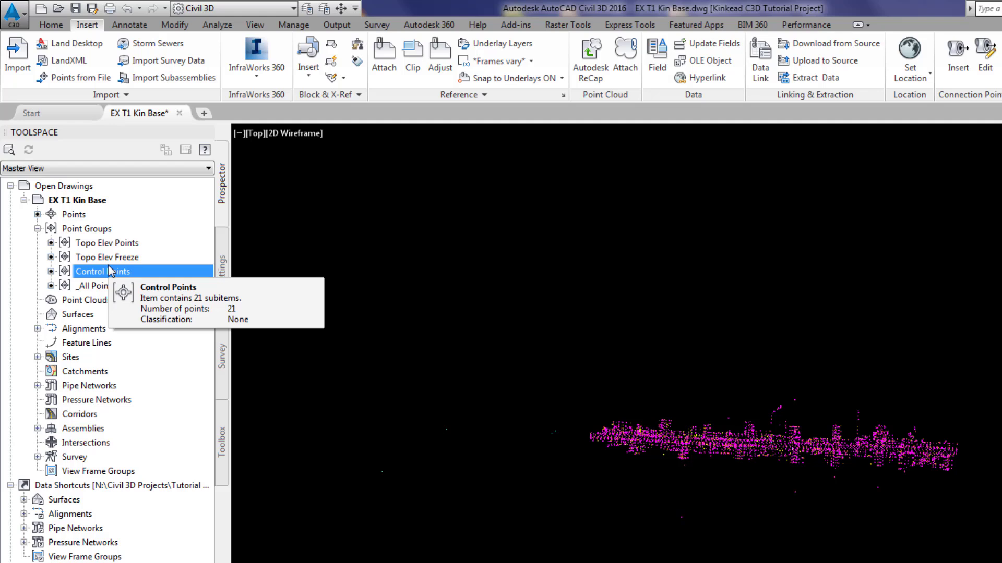
{"action": "left_click", "coordinate": [131, 244]}
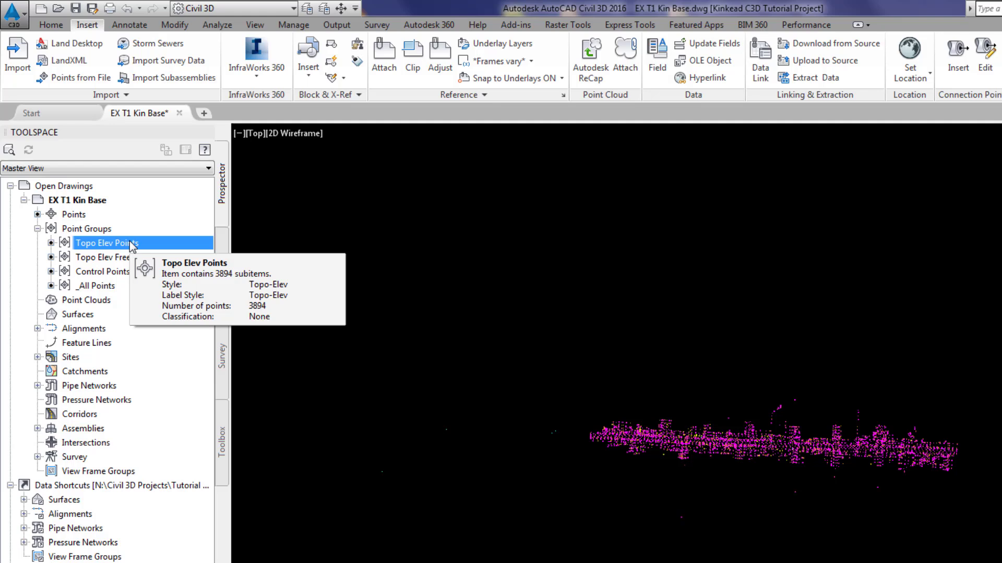
{"action": "left_click", "coordinate": [105, 258]}
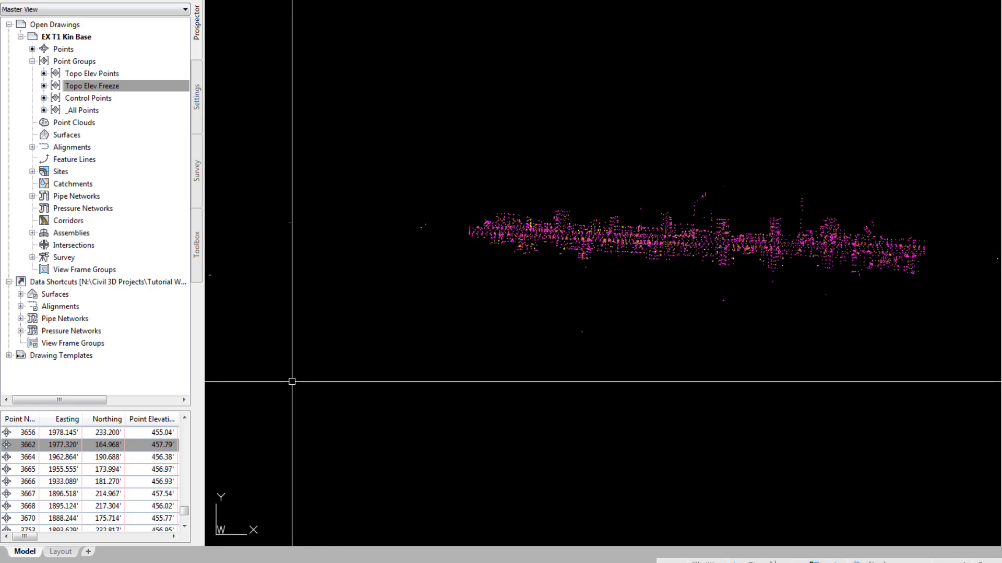
Widen the Toolspace to show the description columns and review the point lists of all four point groups.
{"action": "left_click_drag", "start_coordinate": [256, 445], "coordinate": [450, 441]}
{"action": "left_click", "coordinate": [74, 74]}
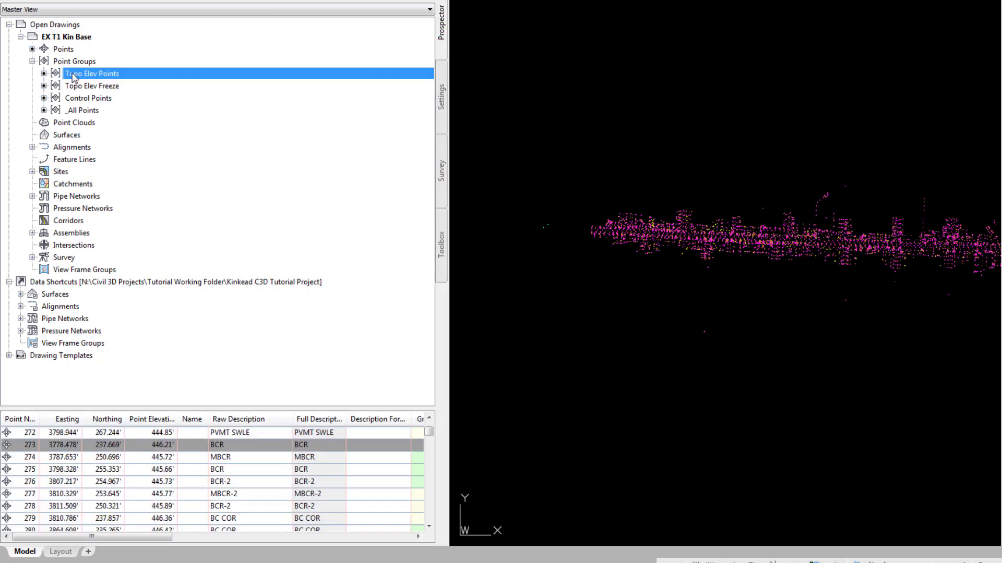
{"action": "left_click", "coordinate": [73, 88]}
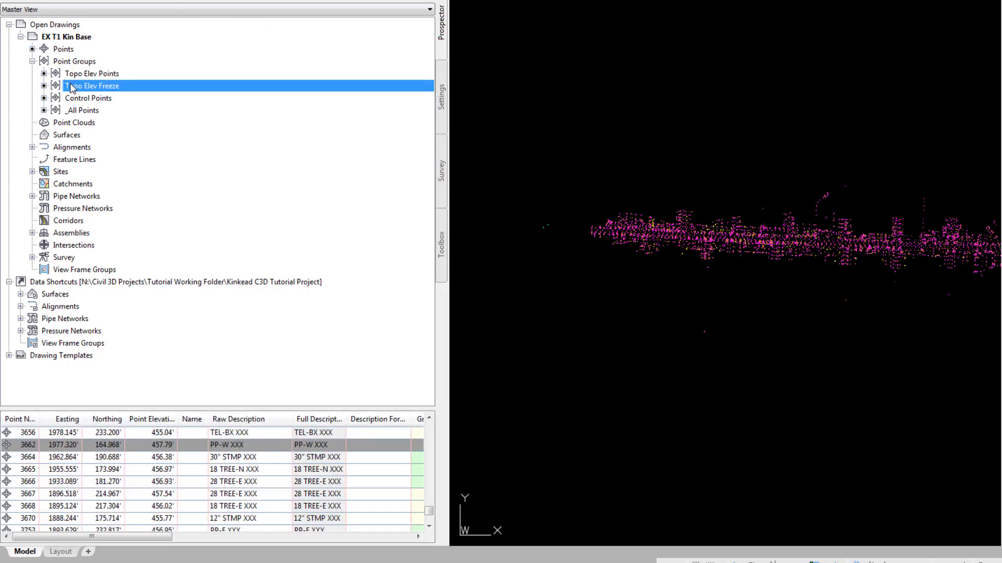
{"action": "left_click", "coordinate": [72, 100]}
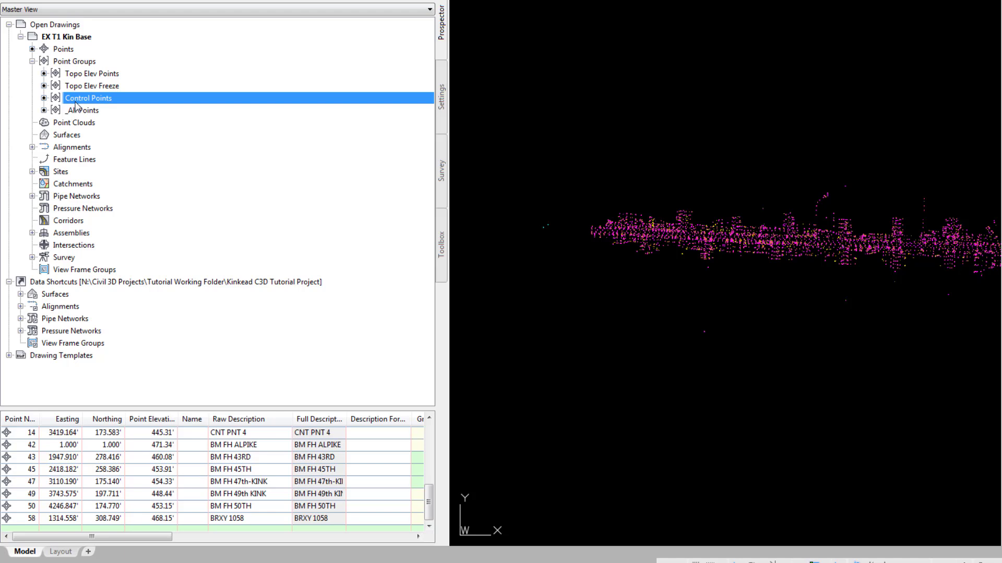
{"action": "left_click", "coordinate": [81, 111]}
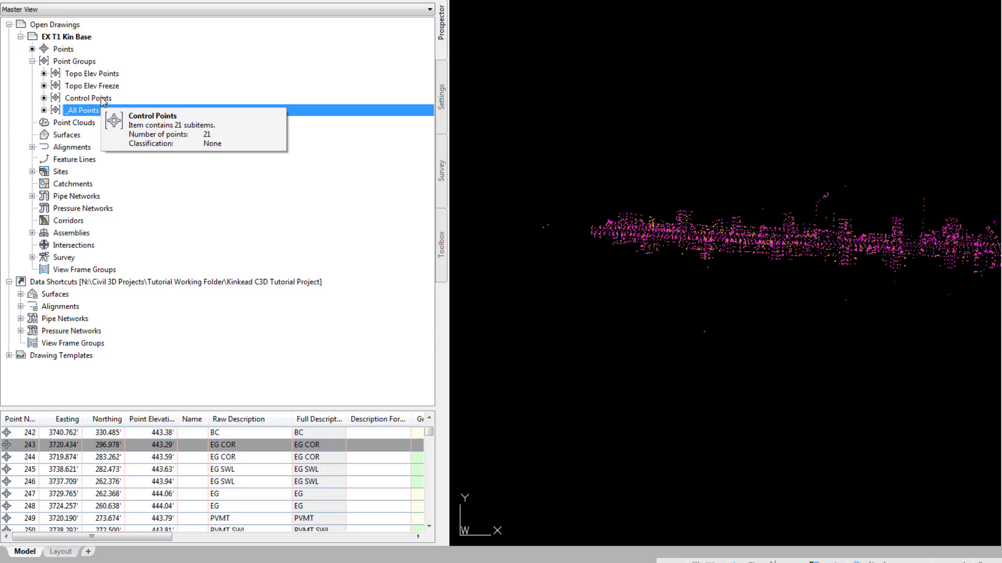
Zoom the drawing to point 3662 from the Topo Elev Freeze group.
{"action": "left_click", "coordinate": [102, 86]}
{"action": "left_click", "coordinate": [23, 445]}
{"action": "right_click", "coordinate": [34, 445]}
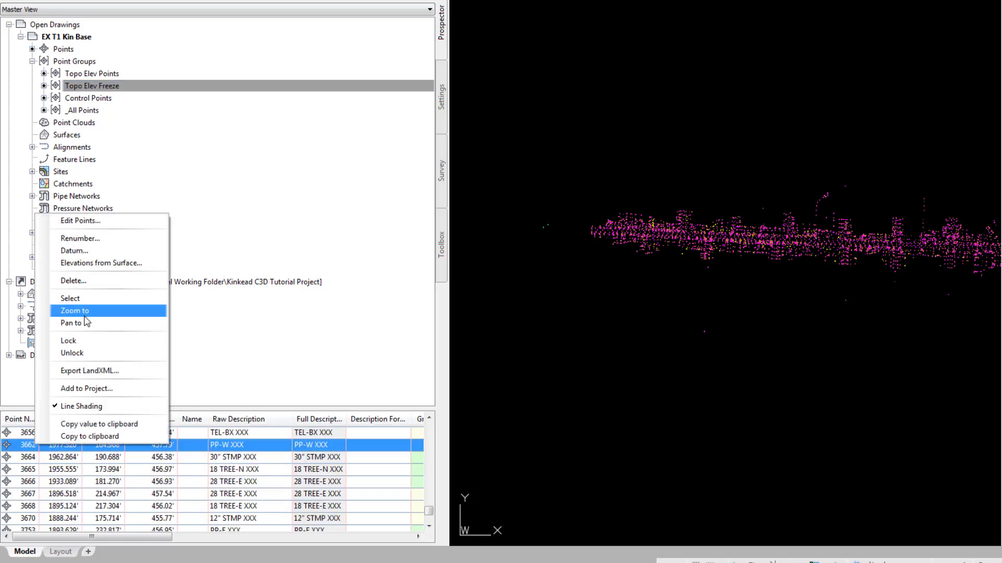
{"action": "left_click", "coordinate": [84, 315]}
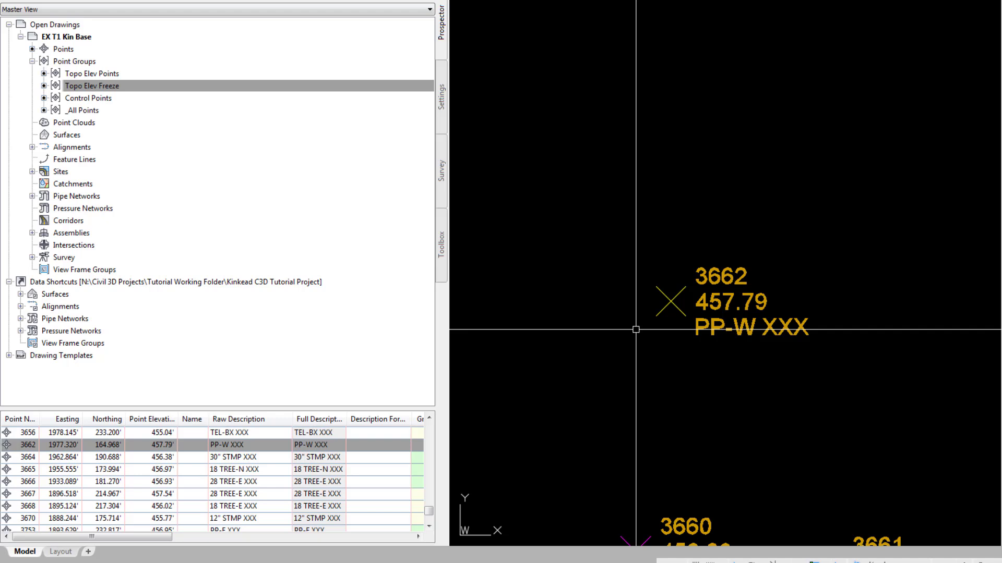
Open the raw description of point 3662 for editing and leave the field without changing it.
{"action": "left_click", "coordinate": [232, 445]}
{"action": "left_click", "coordinate": [232, 445]}
{"action": "left_click", "coordinate": [232, 446]}
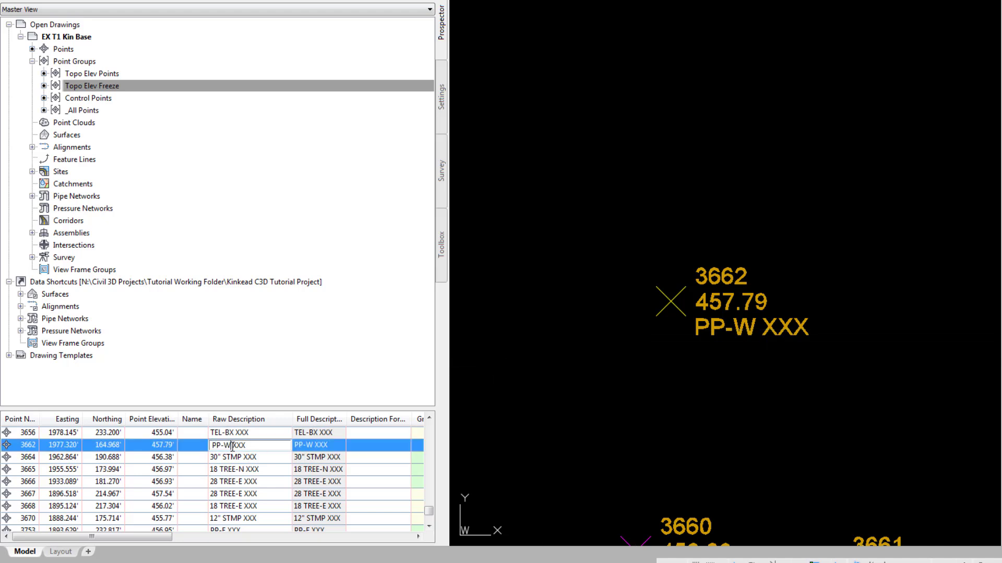
{"action": "key", "text": "Return"}
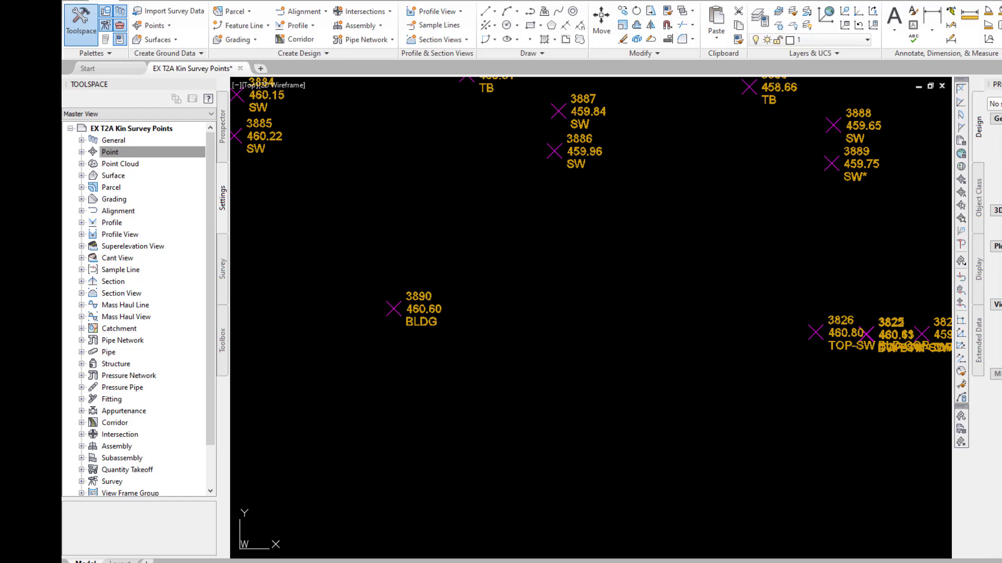
Check the default point style and point label style in the Point feature settings, and close the settings.
{"action": "right_click", "coordinate": [121, 152]}
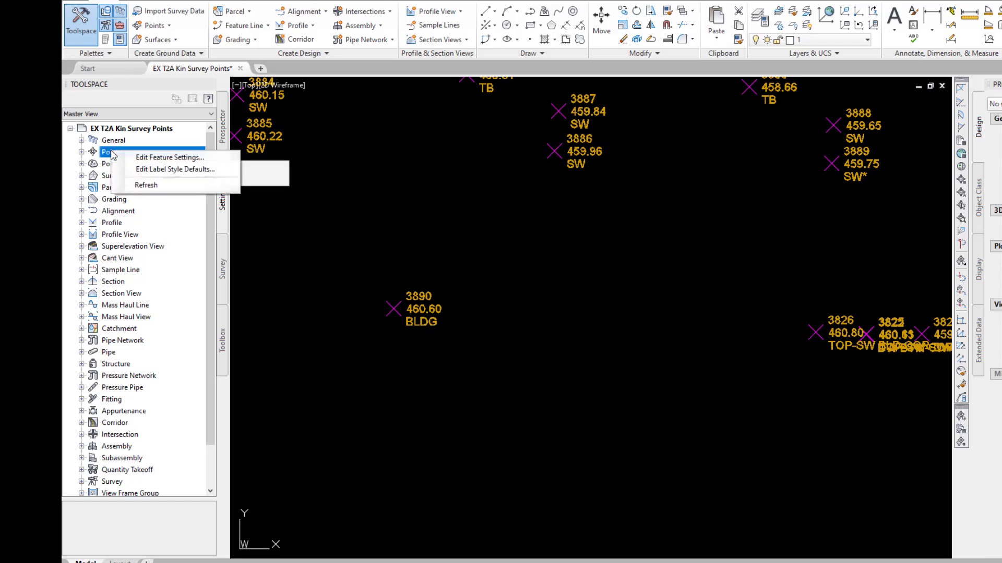
{"action": "left_click", "coordinate": [139, 158]}
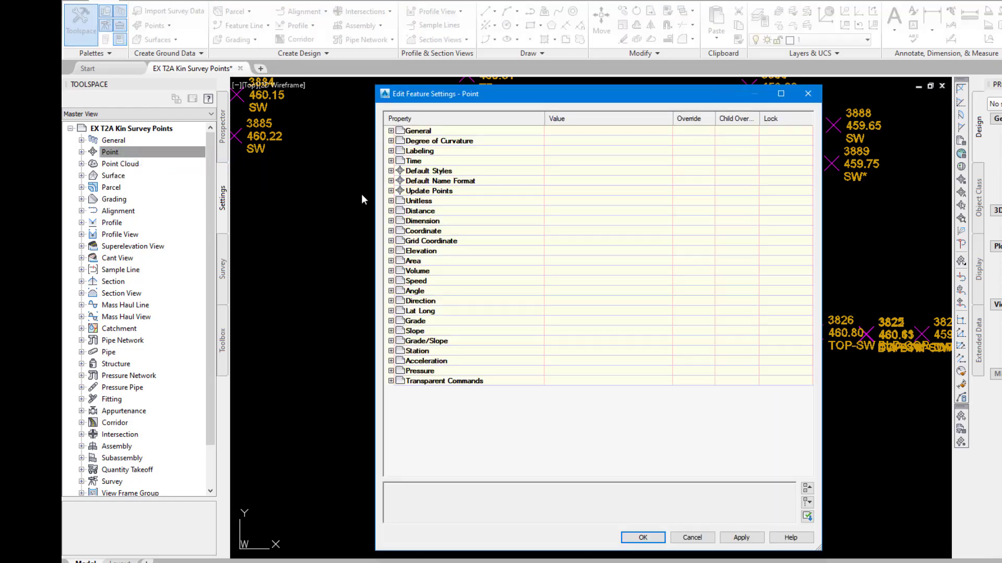
{"action": "left_click", "coordinate": [391, 170]}
{"action": "left_click", "coordinate": [412, 183]}
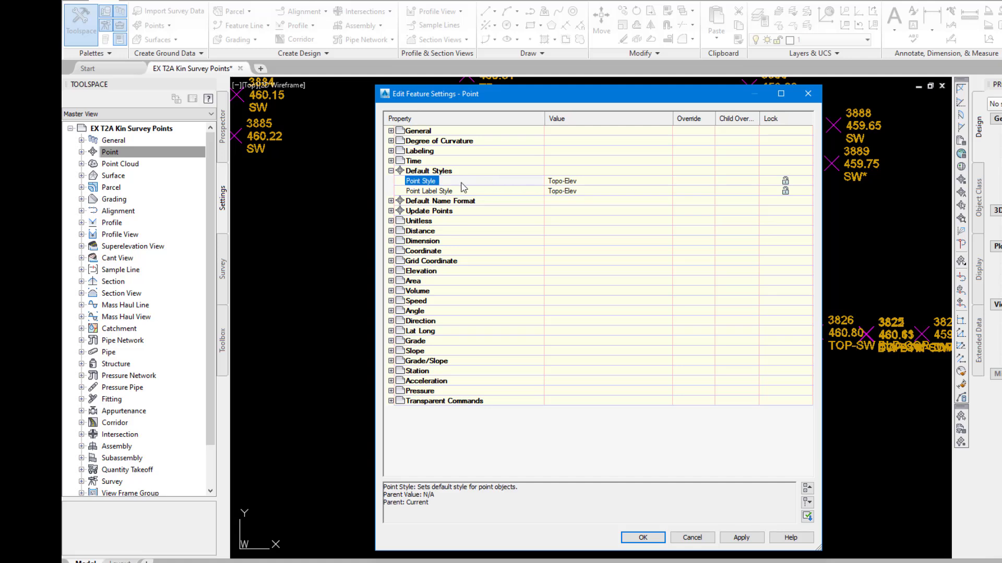
{"action": "left_click", "coordinate": [424, 193]}
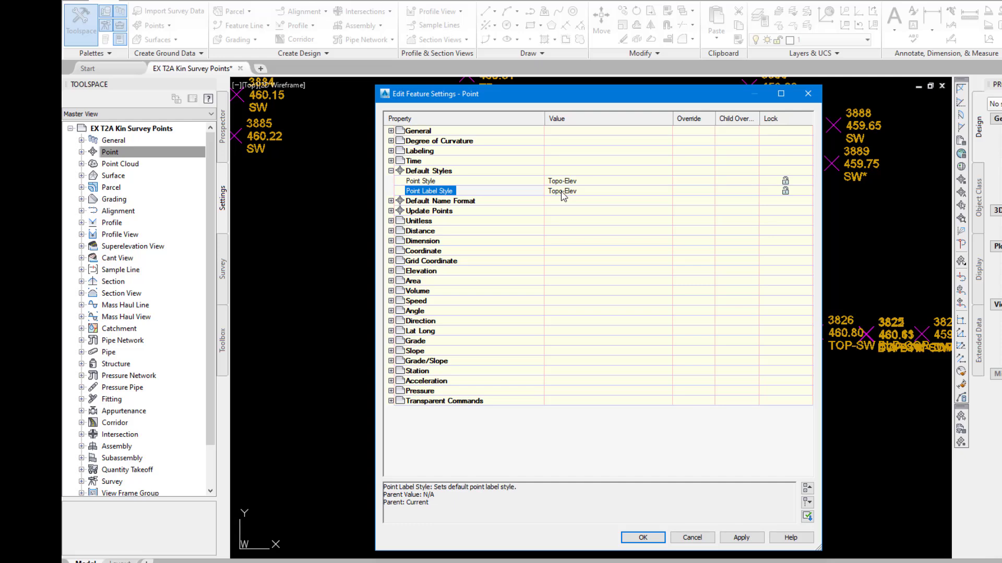
{"action": "left_click", "coordinate": [643, 538]}
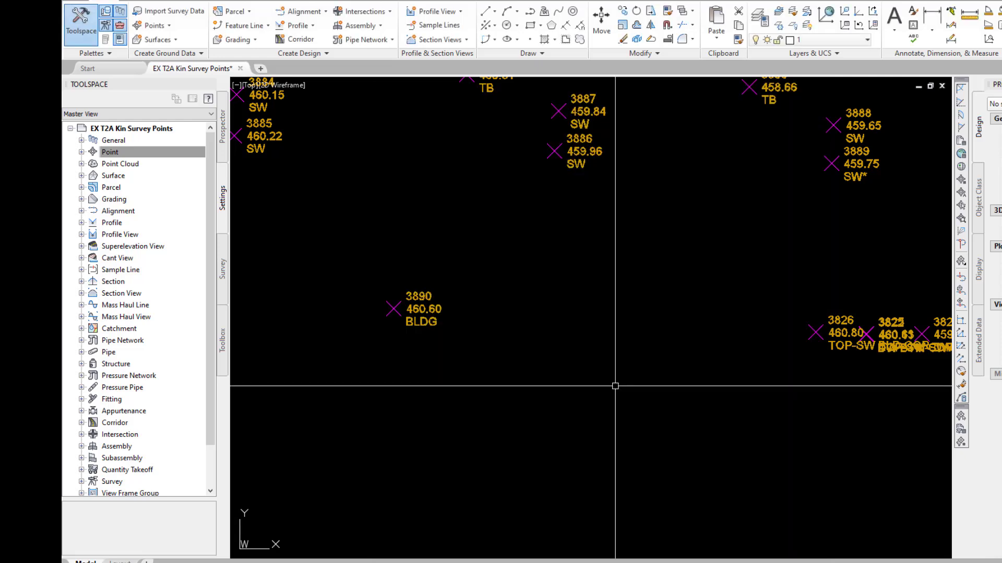
Draw a line from survey point 3890 (BLDG) to survey point 3826 (TOP-SW).
{"action": "type", "text": "L"}
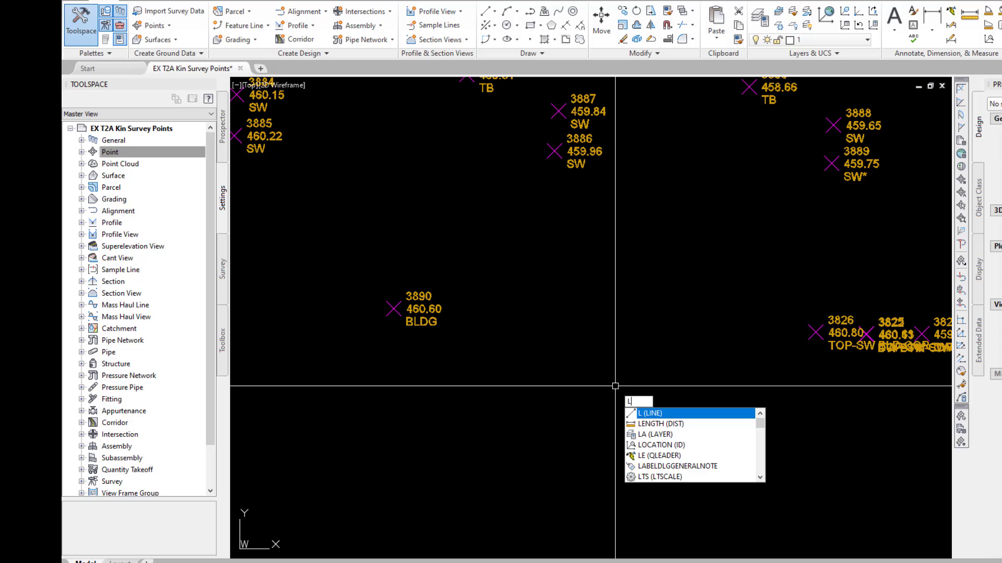
{"action": "key", "text": "Return"}
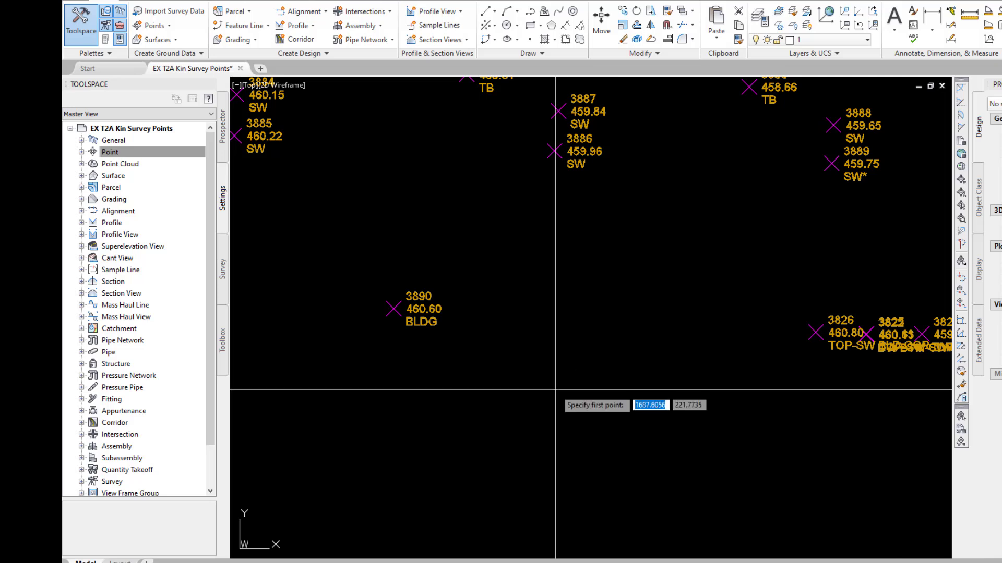
{"action": "left_click", "coordinate": [394, 309]}
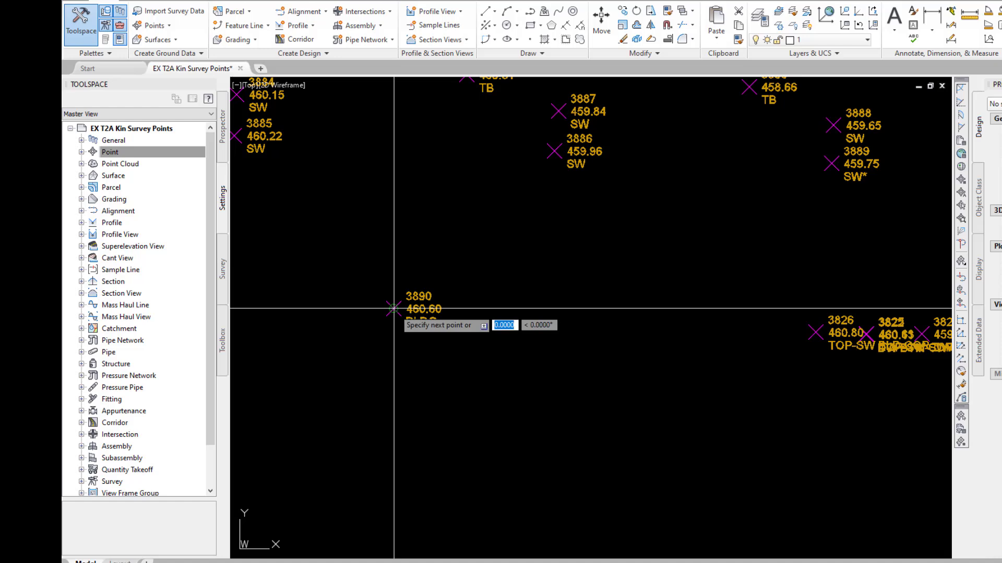
{"action": "left_click", "coordinate": [813, 332]}
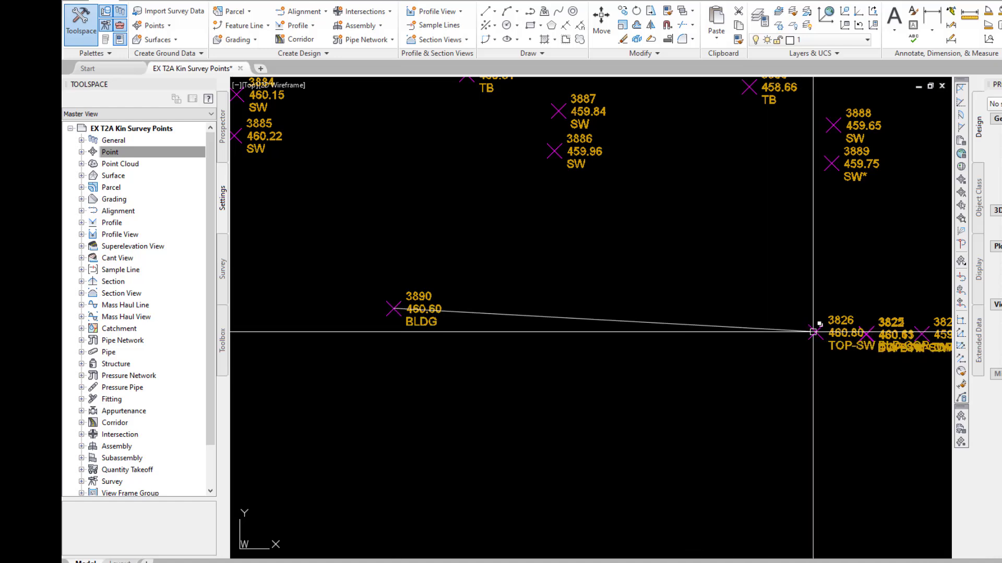
{"action": "key", "text": "Escape"}
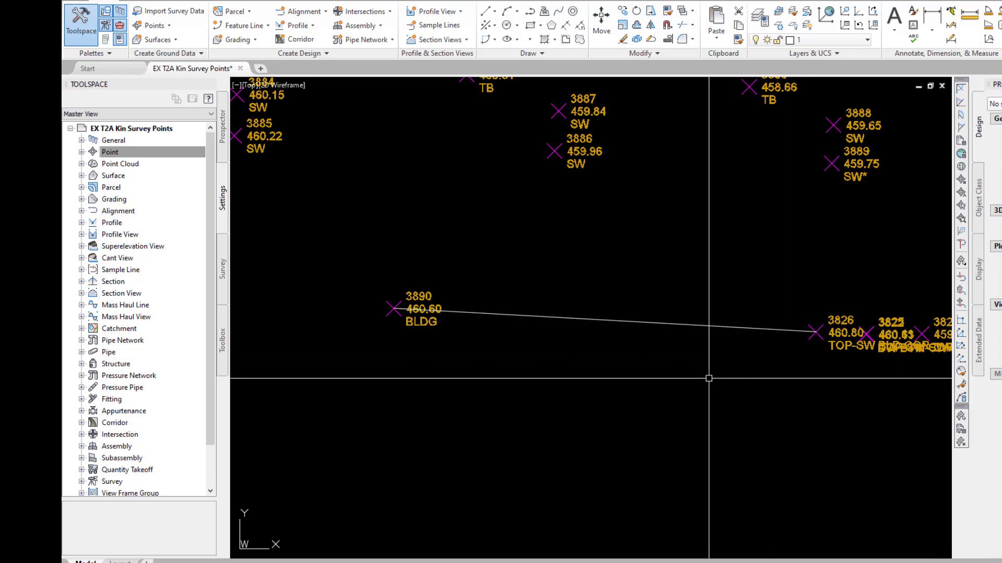
Divide the line between points 3890 and 3826 into 3 segments.
{"action": "type", "text": "DIV"}
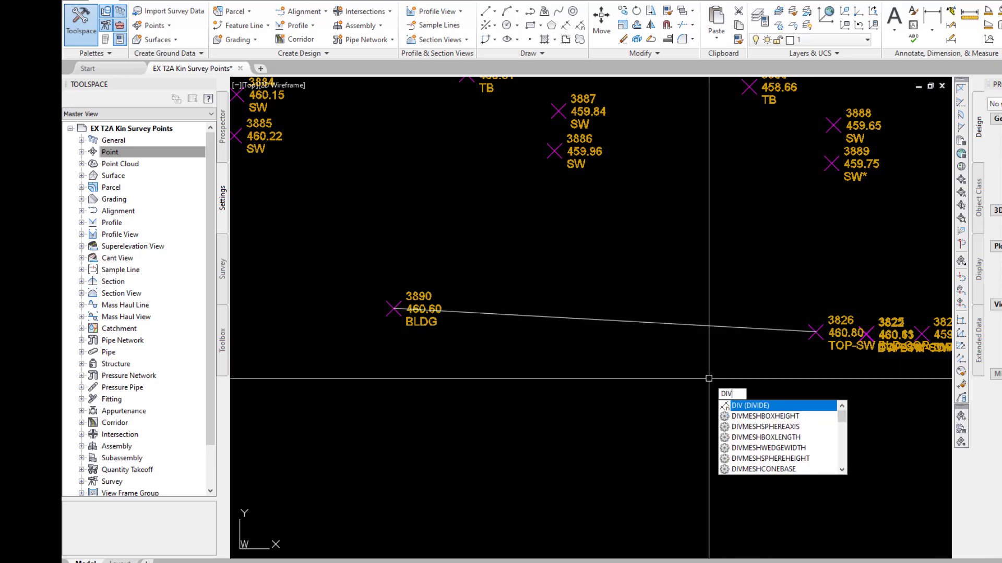
{"action": "key", "text": "Return"}
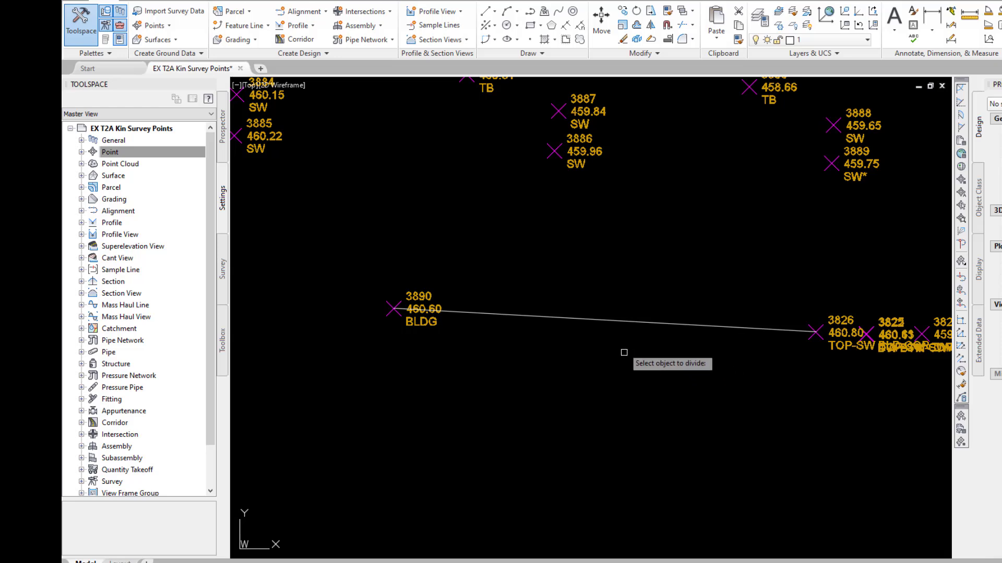
{"action": "left_click", "coordinate": [623, 321]}
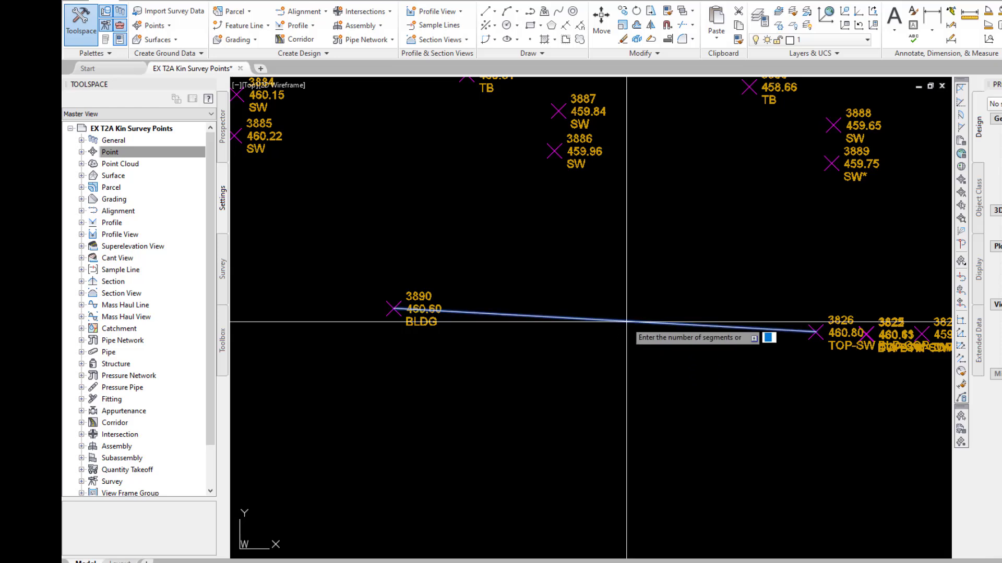
{"action": "type", "text": "3"}
{"action": "key", "text": "Return"}
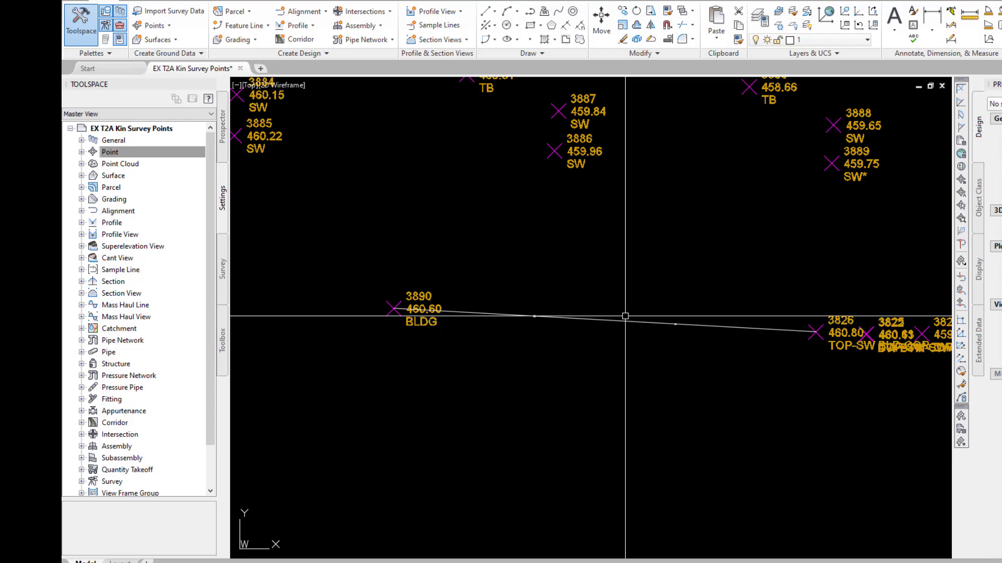
Make C3D-SURV-Point-Elev the current layer.
{"action": "left_click", "coordinate": [867, 40]}
{"action": "scroll", "coordinate": [863, 257], "scroll_direction": "down", "scroll_amount": 10}
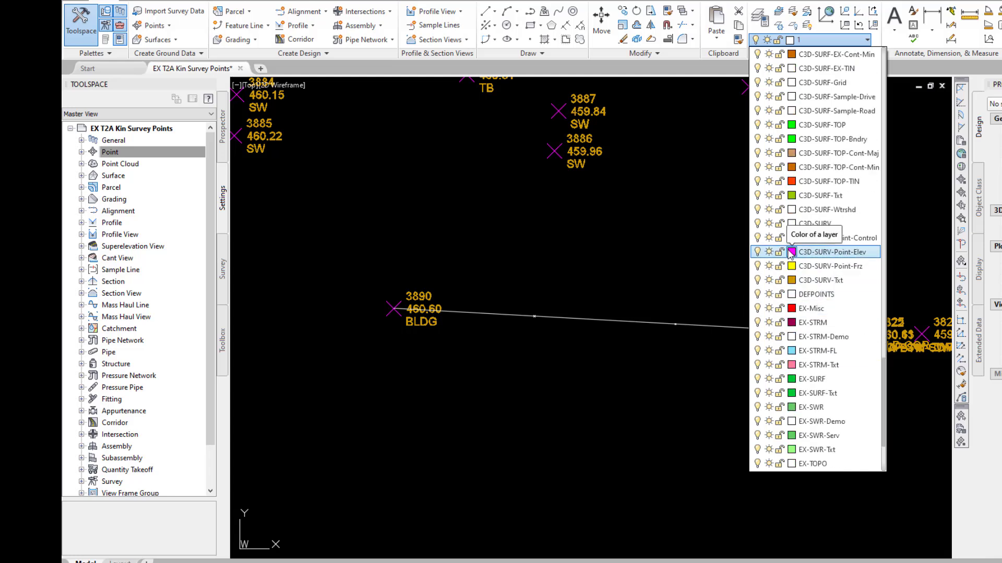
{"action": "left_click", "coordinate": [809, 252]}
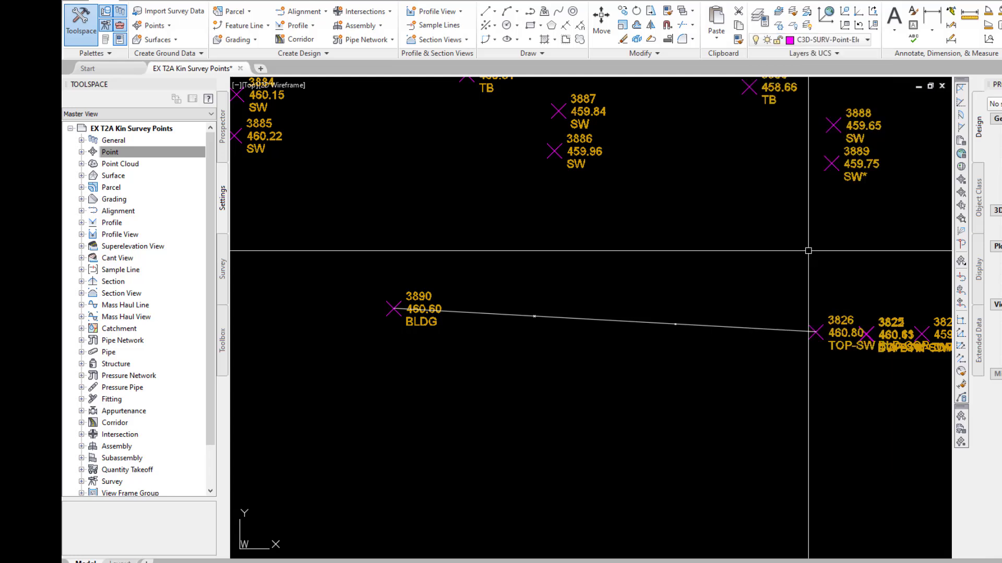
Start manual point creation and check its default layer, points creation and default style parameters.
{"action": "left_click", "coordinate": [152, 26]}
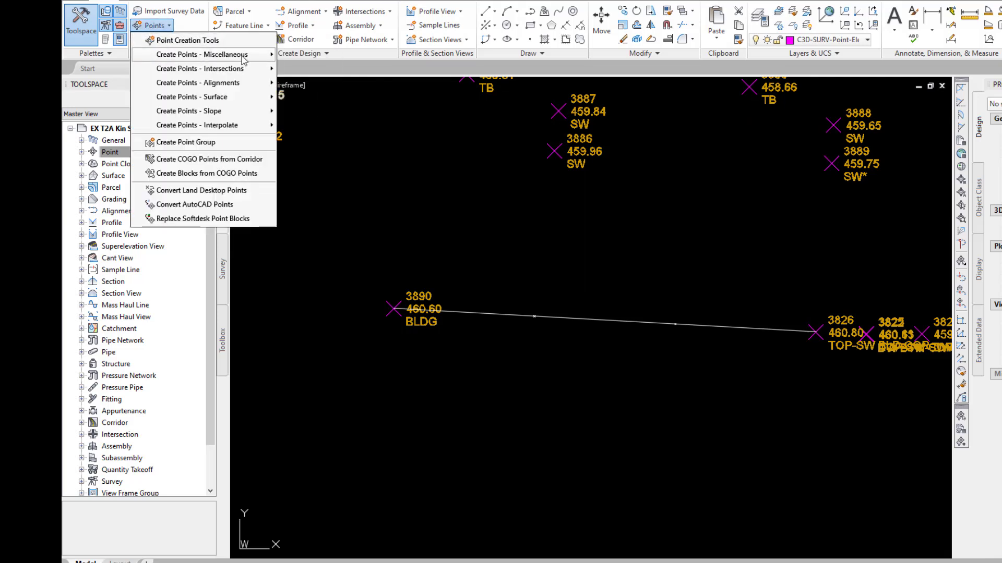
{"action": "mouse_move", "coordinate": [201, 56]}
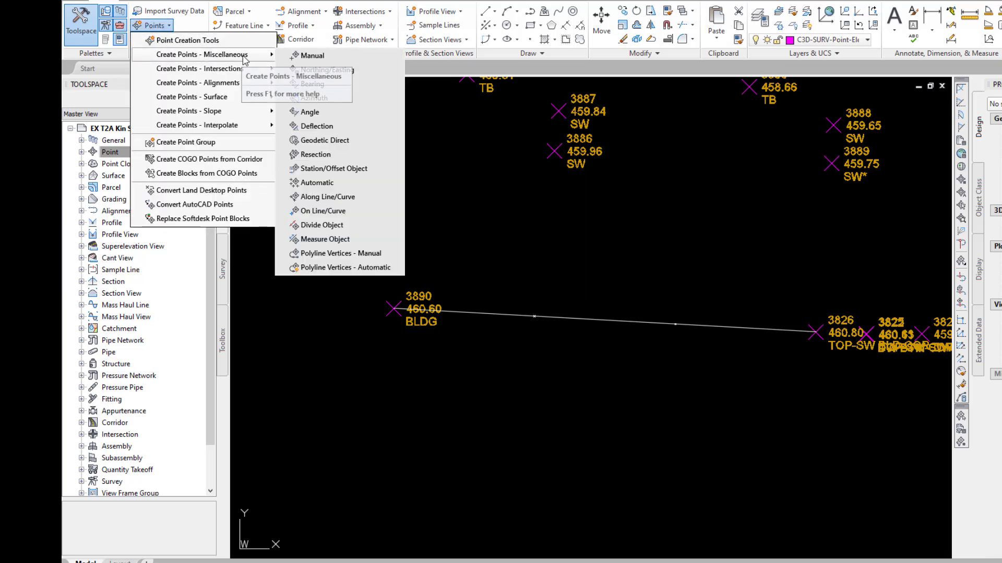
{"action": "left_click", "coordinate": [312, 56]}
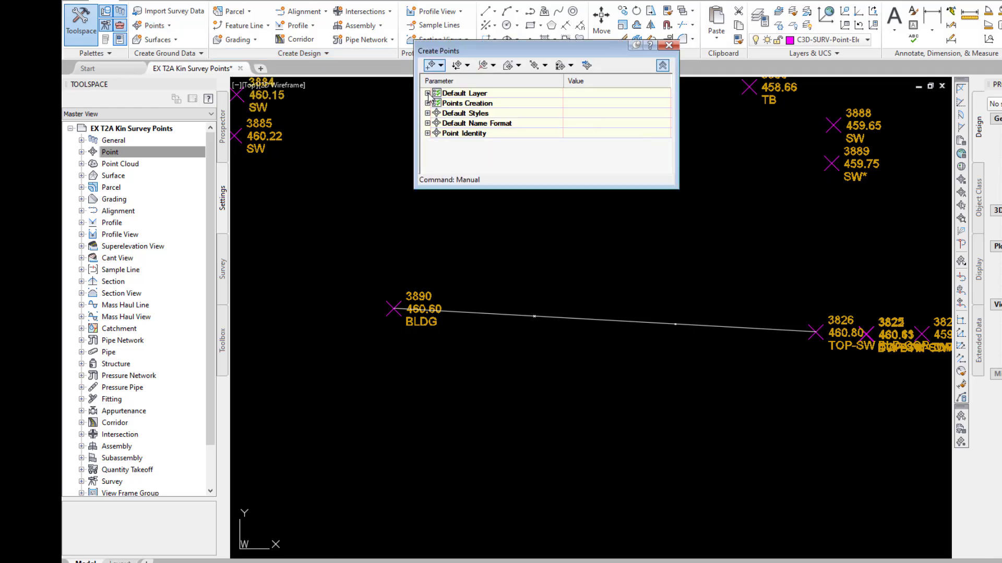
{"action": "left_click", "coordinate": [427, 93]}
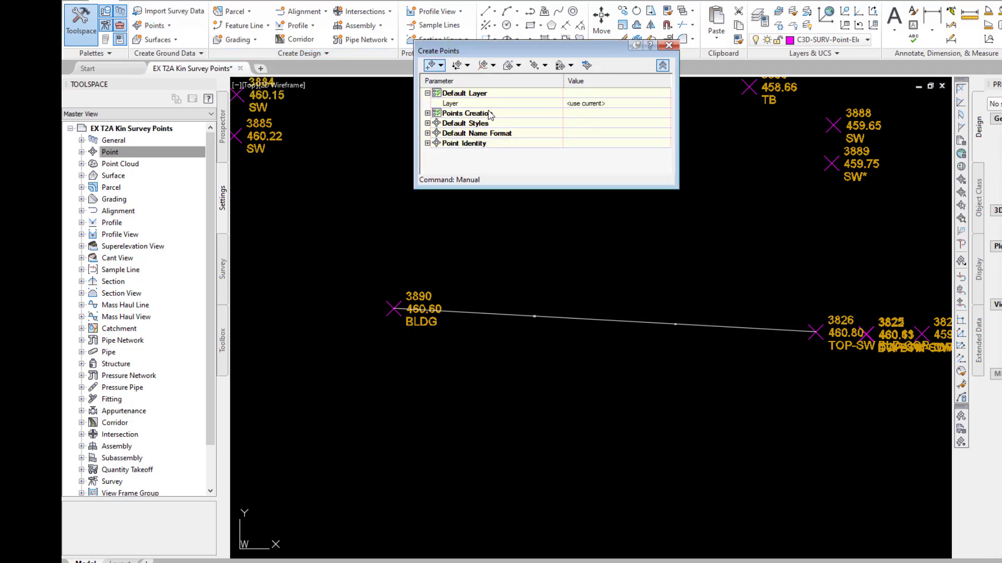
{"action": "left_click", "coordinate": [428, 114]}
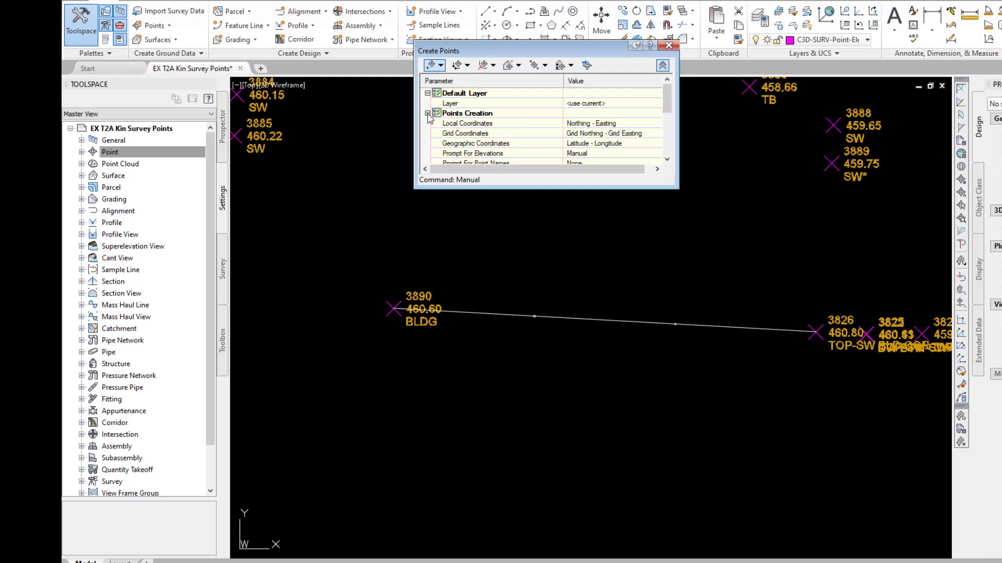
{"action": "left_click", "coordinate": [427, 114]}
{"action": "left_click", "coordinate": [427, 123]}
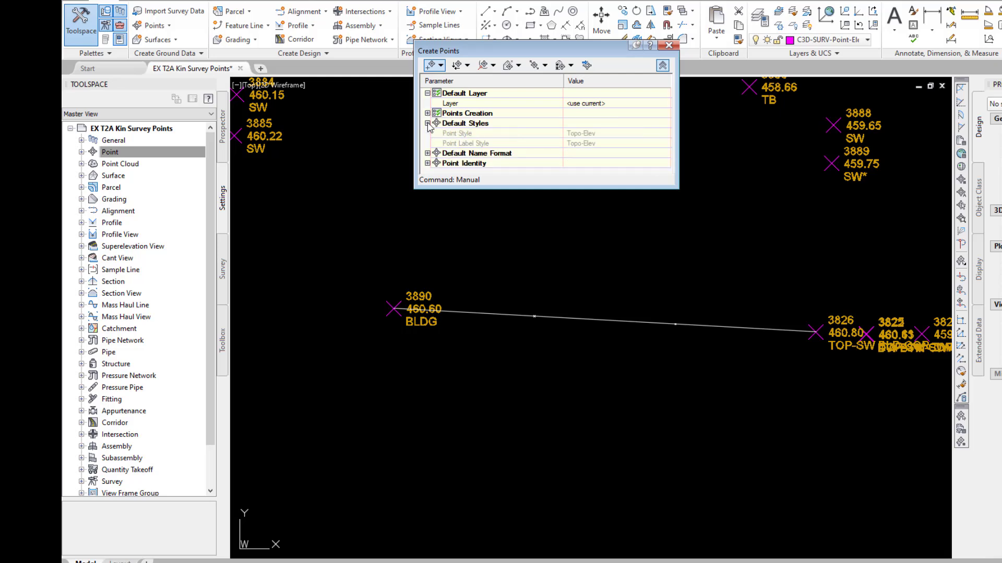
{"action": "left_click", "coordinate": [428, 124]}
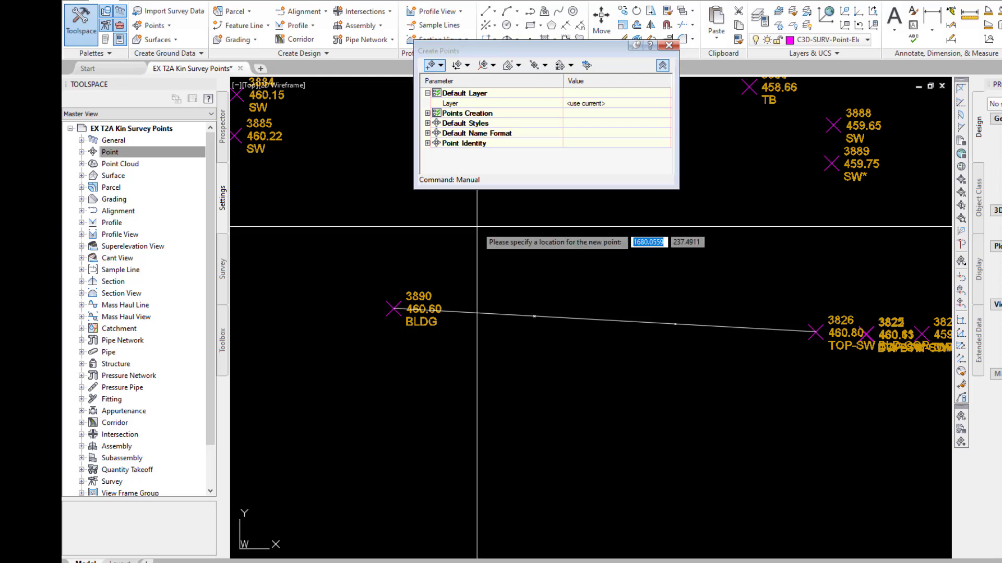
Create a point at the division node nearer point 3890 with description Add and elevation 460.67.
{"action": "left_click", "coordinate": [529, 316]}
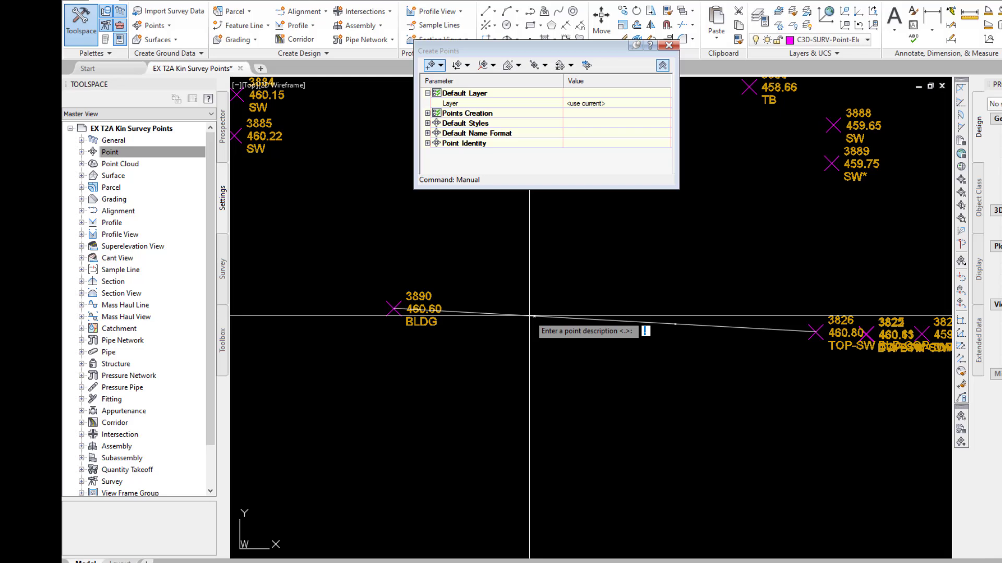
{"action": "type", "text": "ADD"}
{"action": "key", "text": "Return"}
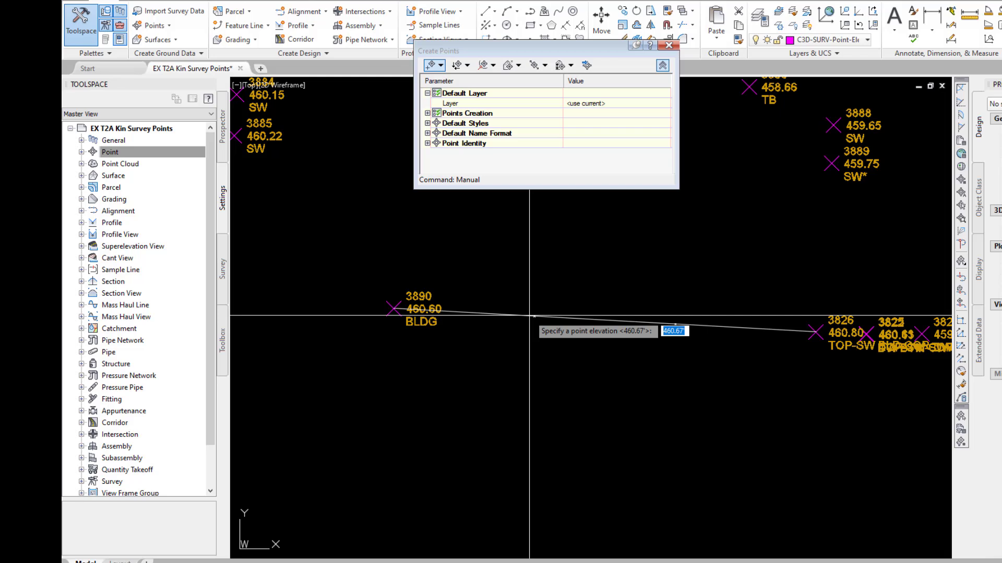
{"action": "key", "text": "Return"}
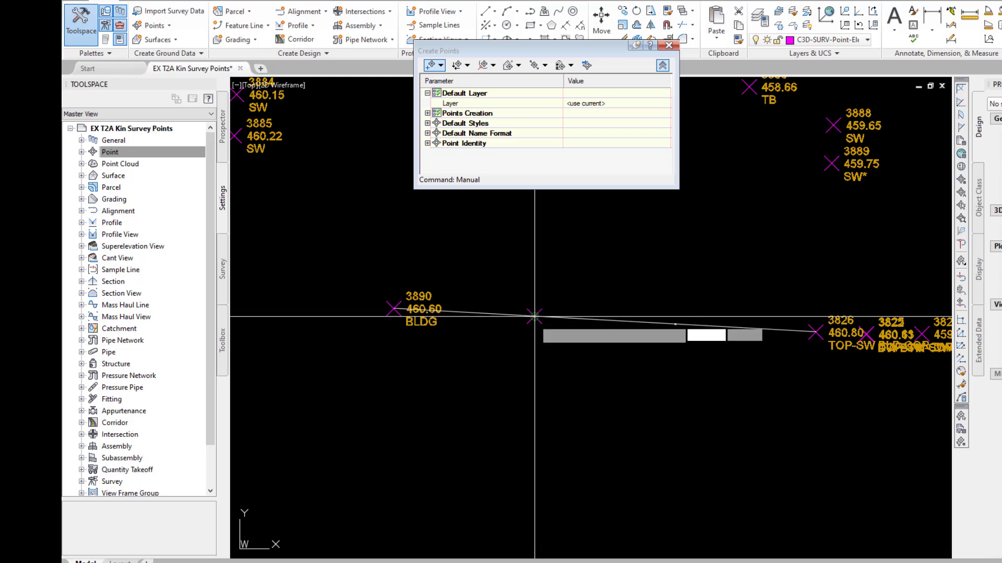
Create a point at the division node nearer point 3826 with description Add and elevation 460.73, and finish point creation.
{"action": "left_click", "coordinate": [673, 324]}
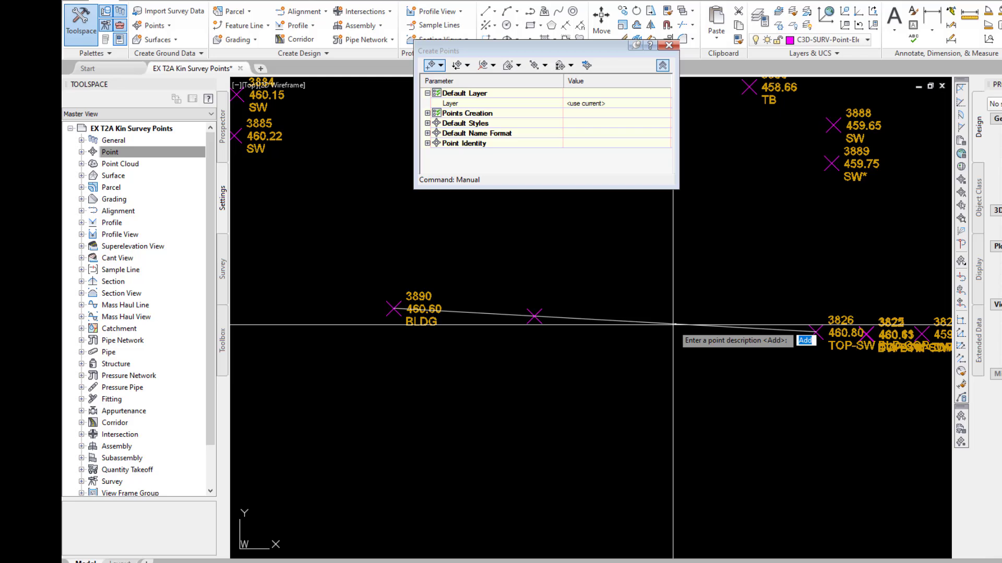
{"action": "key", "text": "Return"}
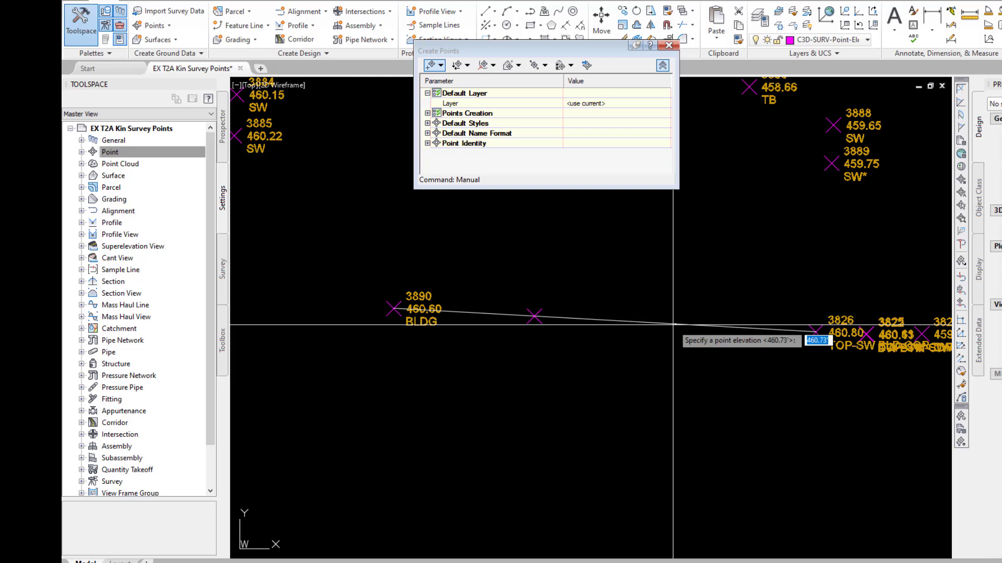
{"action": "key", "text": "Return"}
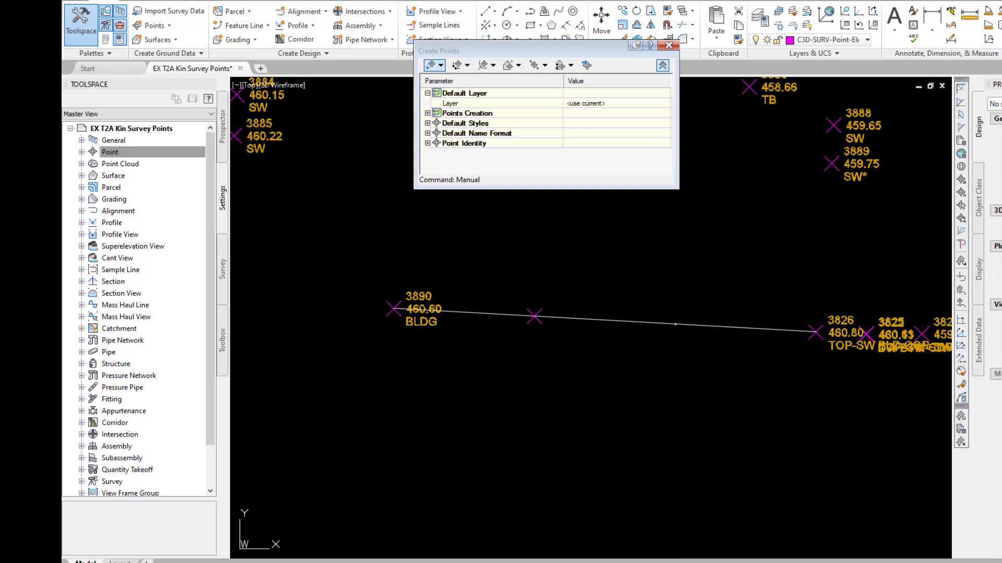
{"action": "key", "text": "Escape"}
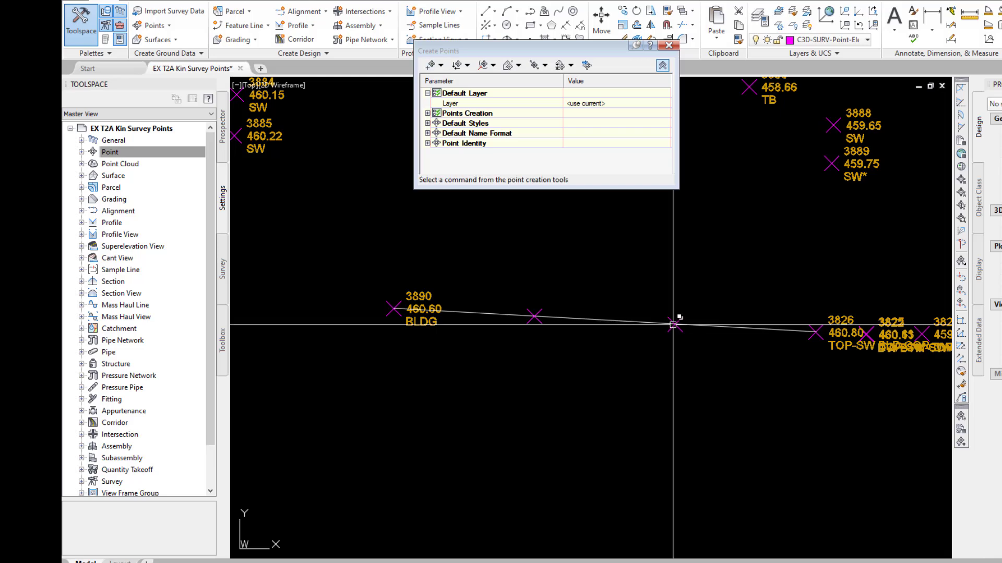
{"action": "left_click", "coordinate": [669, 46]}
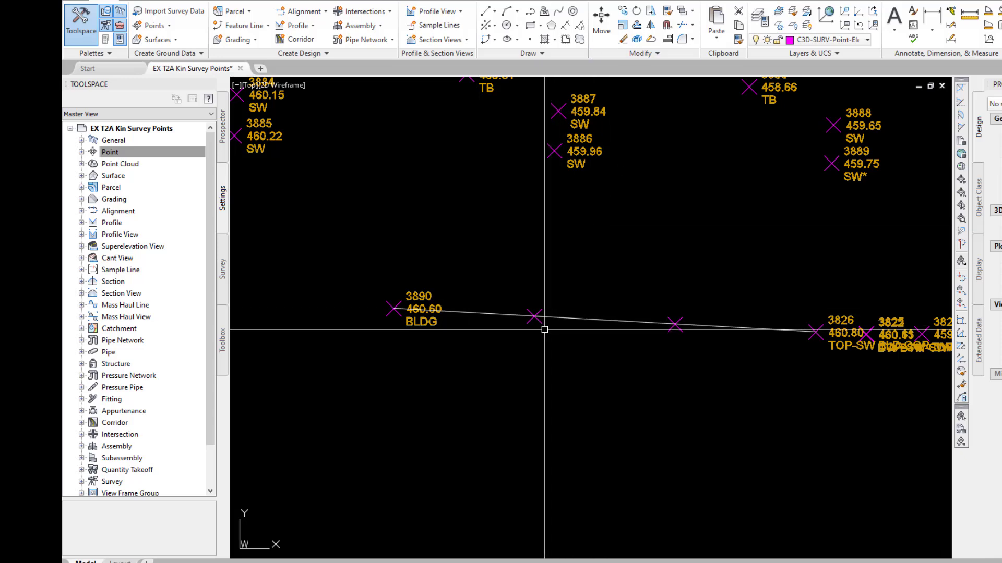
Set both the point style and the point label style of the two new Add points to Topo-Elev.
{"action": "left_click", "coordinate": [534, 315]}
{"action": "left_click", "coordinate": [674, 324]}
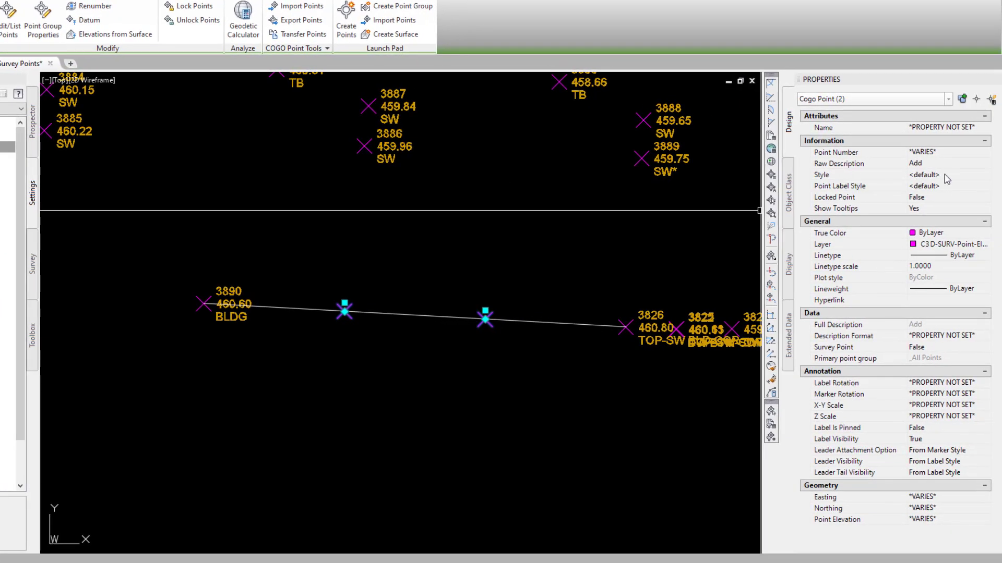
{"action": "left_click", "coordinate": [967, 180]}
{"action": "left_click", "coordinate": [953, 230]}
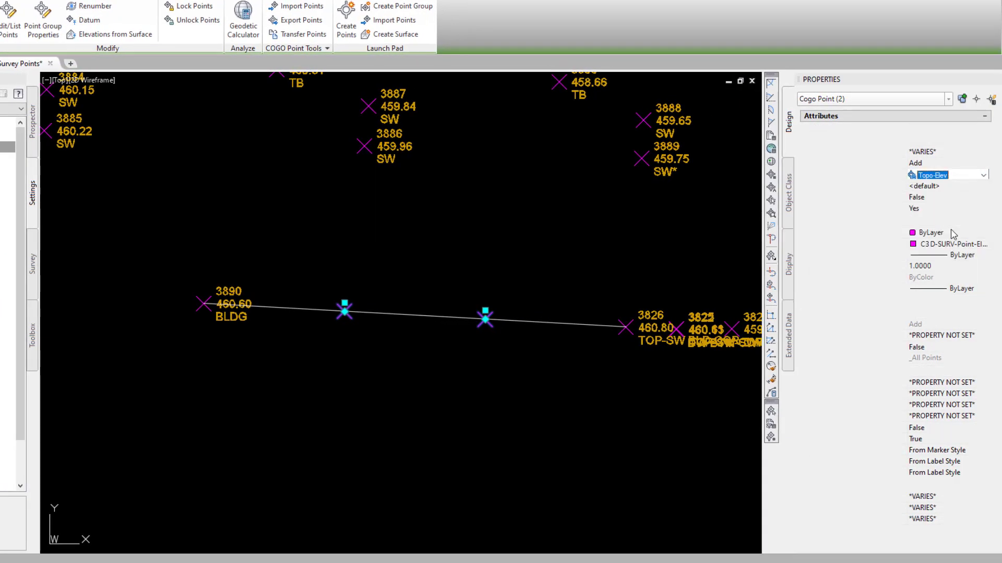
{"action": "left_click", "coordinate": [952, 186]}
{"action": "left_click", "coordinate": [983, 187]}
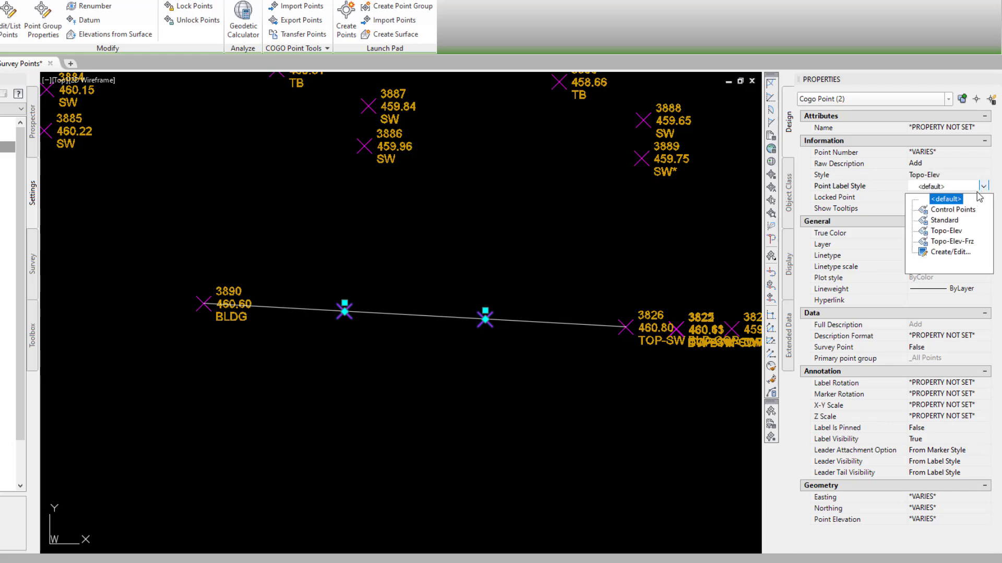
{"action": "left_click", "coordinate": [958, 233]}
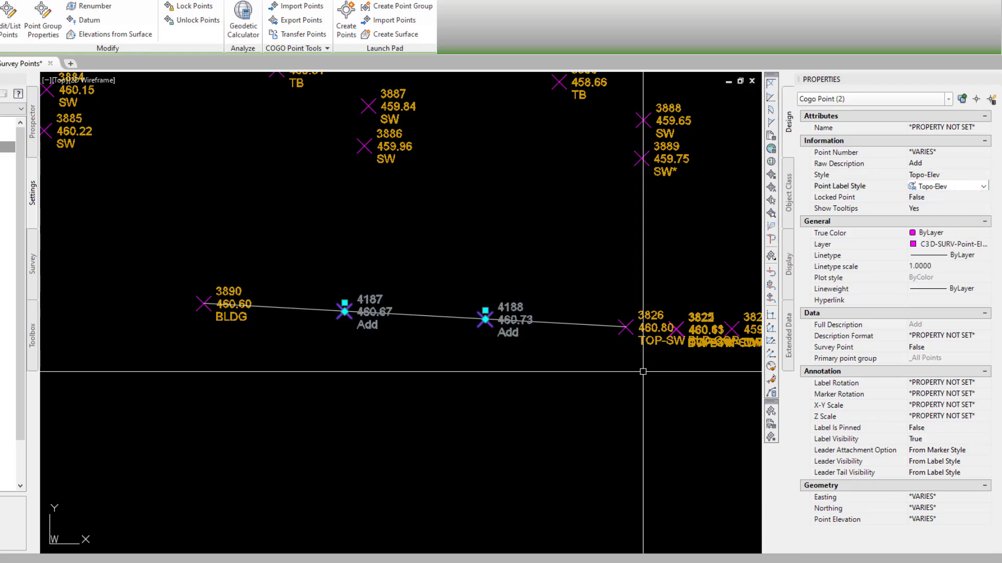
{"action": "key", "text": "Escape"}
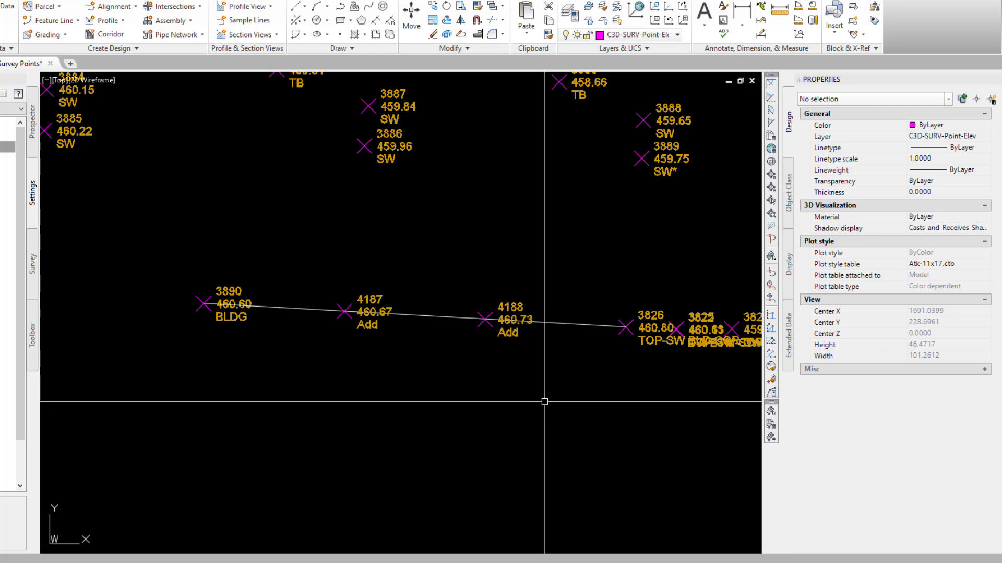
Erase the construction line between points 3890 and 3826 together with its two division nodes.
{"action": "type", "text": "e"}
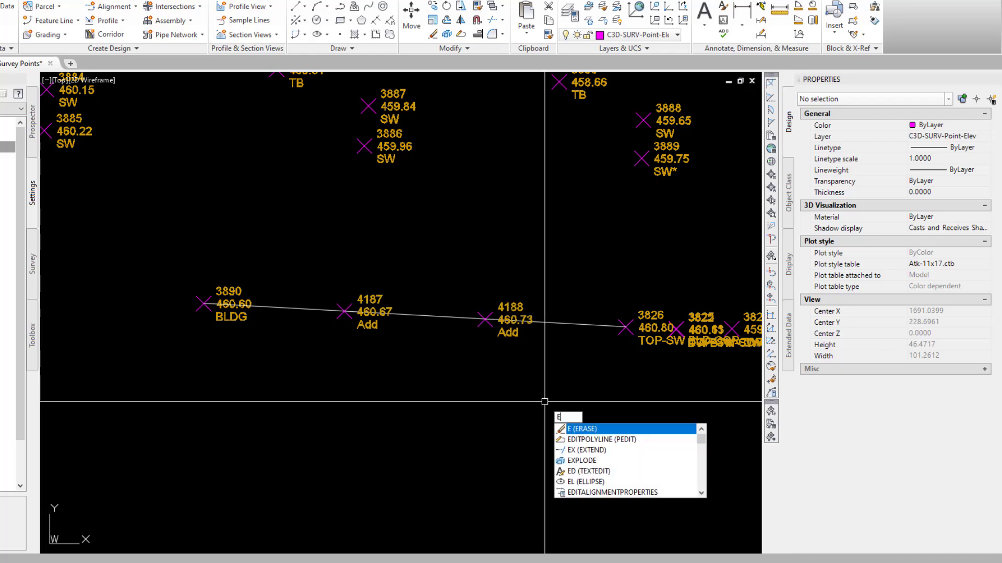
{"action": "key", "text": "Return"}
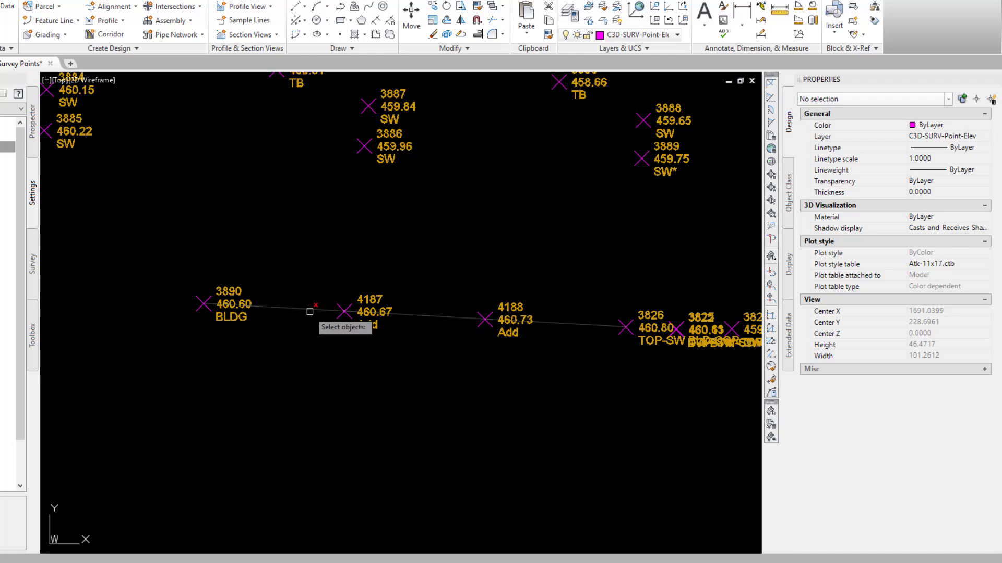
{"action": "scroll", "coordinate": [405, 313], "scroll_direction": "up", "scroll_amount": 6}
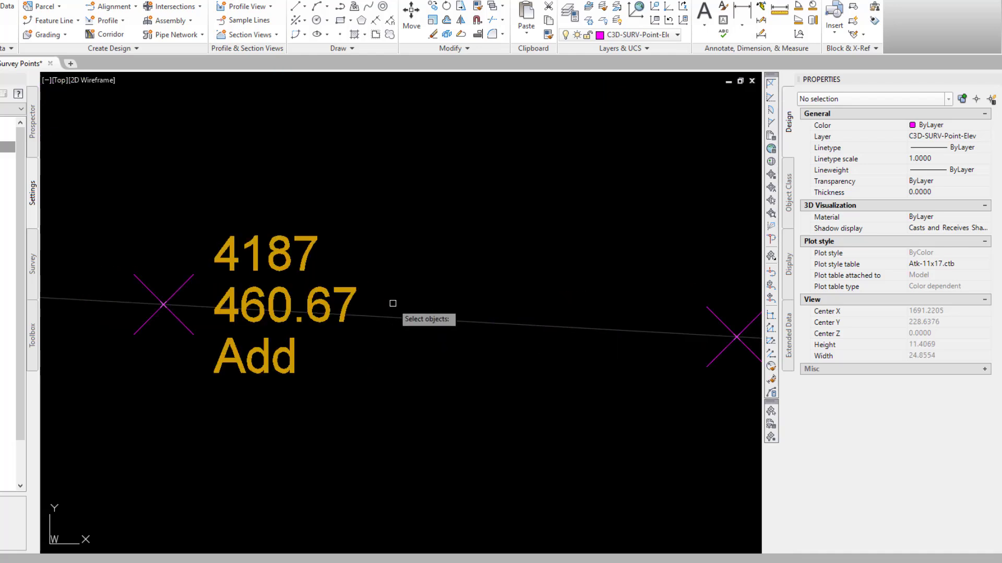
{"action": "left_click", "coordinate": [125, 311]}
{"action": "left_click", "coordinate": [193, 299]}
{"action": "scroll", "coordinate": [475, 381], "scroll_direction": "down", "scroll_amount": 2}
{"action": "scroll", "coordinate": [616, 360], "scroll_direction": "up", "scroll_amount": 4}
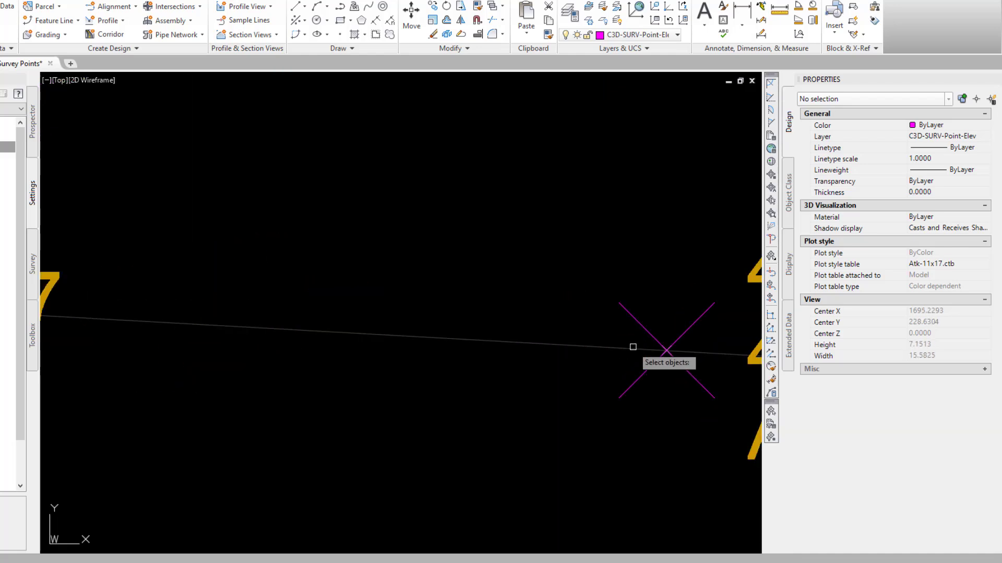
{"action": "left_click", "coordinate": [605, 369]}
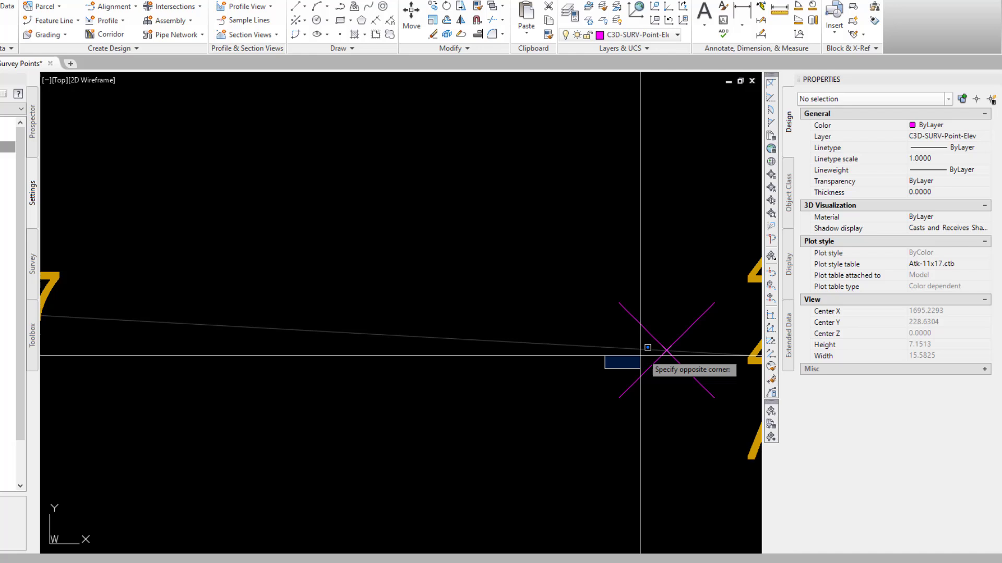
{"action": "left_click", "coordinate": [718, 329]}
{"action": "scroll", "coordinate": [718, 330], "scroll_direction": "down", "scroll_amount": 8}
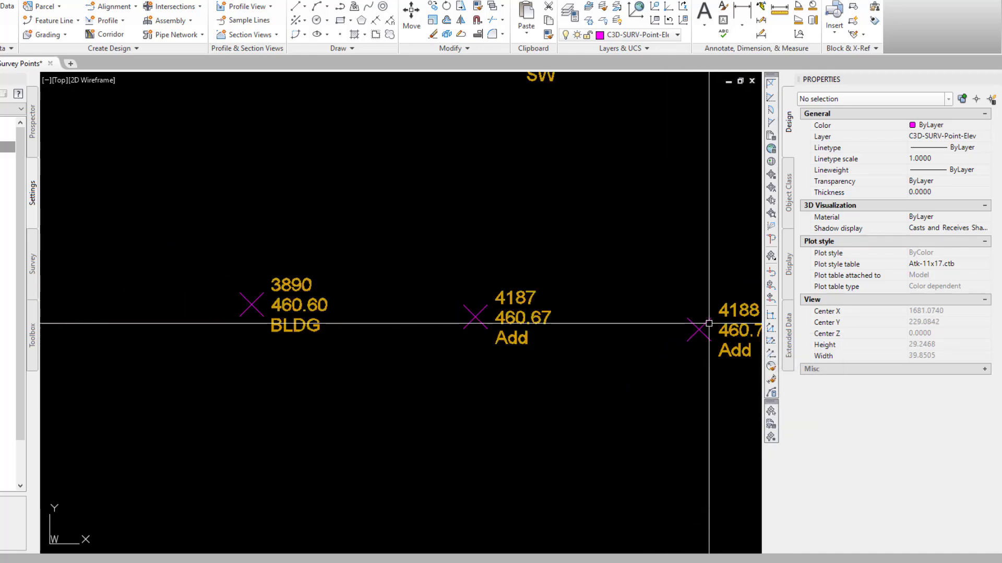
Include points 4187 and 4188 in the Topo Elev point group by selecting them in the drawing, and check the end of its point list.
{"action": "middle_click_drag", "start_coordinate": [686, 338], "coordinate": [459, 356]}
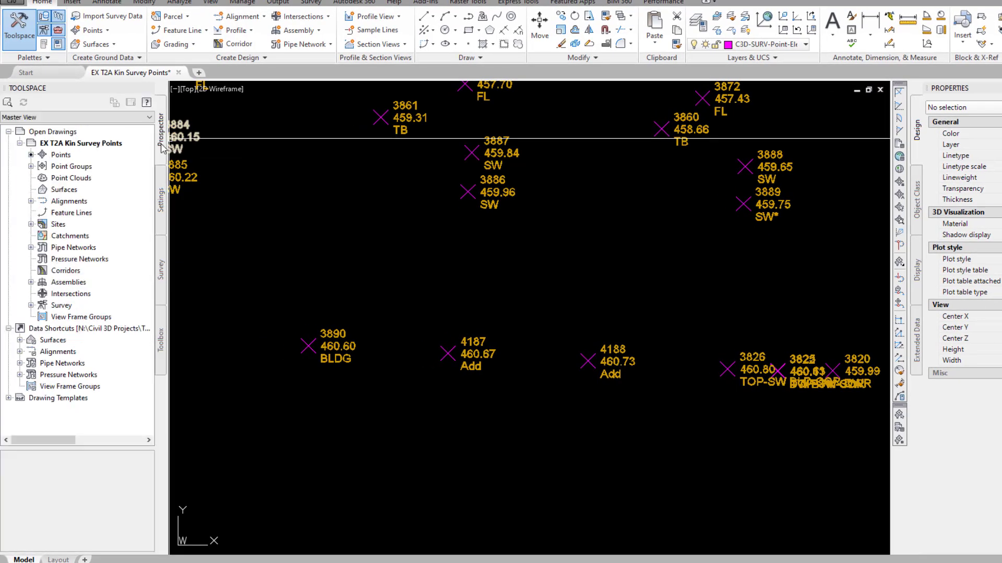
{"action": "left_click", "coordinate": [31, 166]}
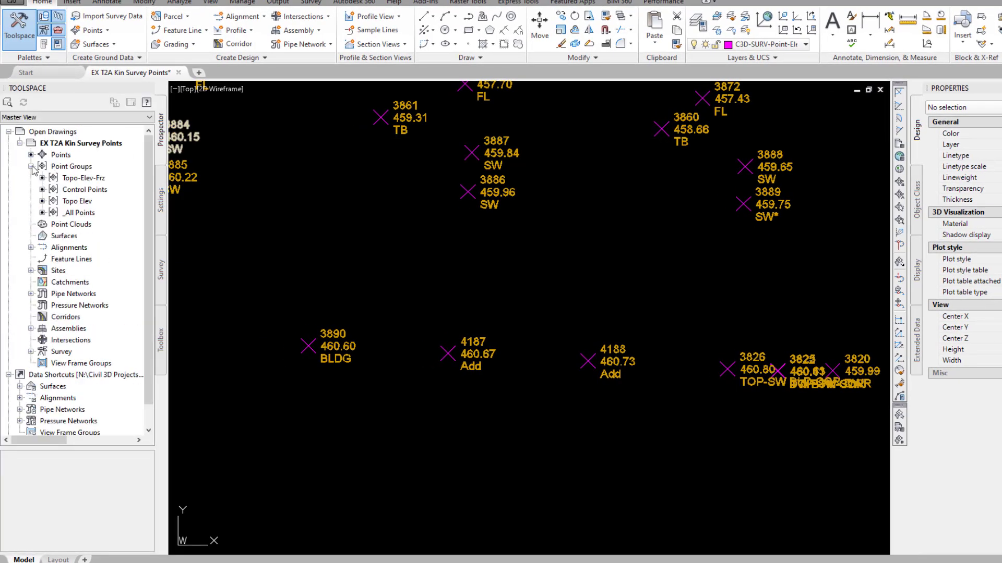
{"action": "right_click", "coordinate": [86, 201]}
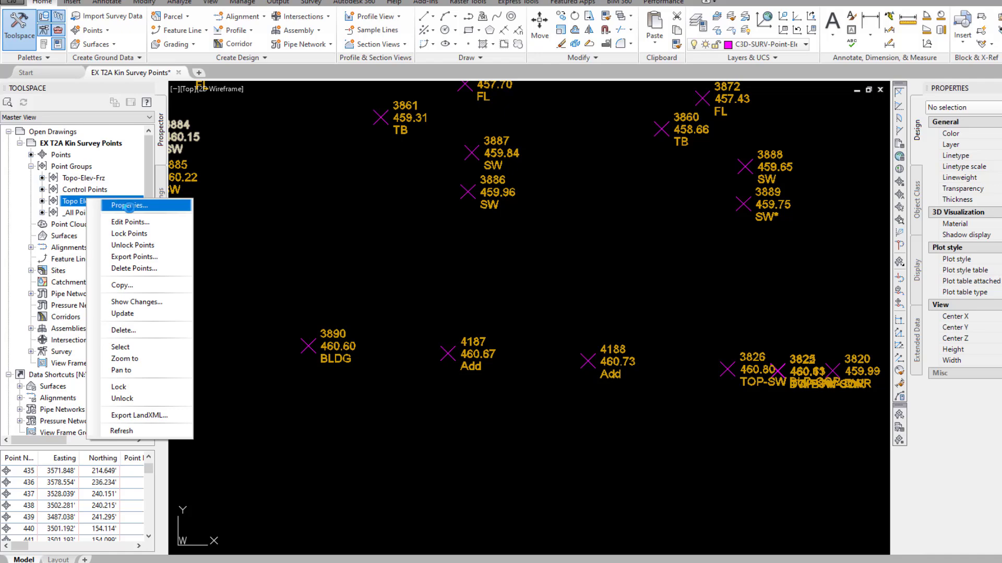
{"action": "left_click", "coordinate": [128, 206]}
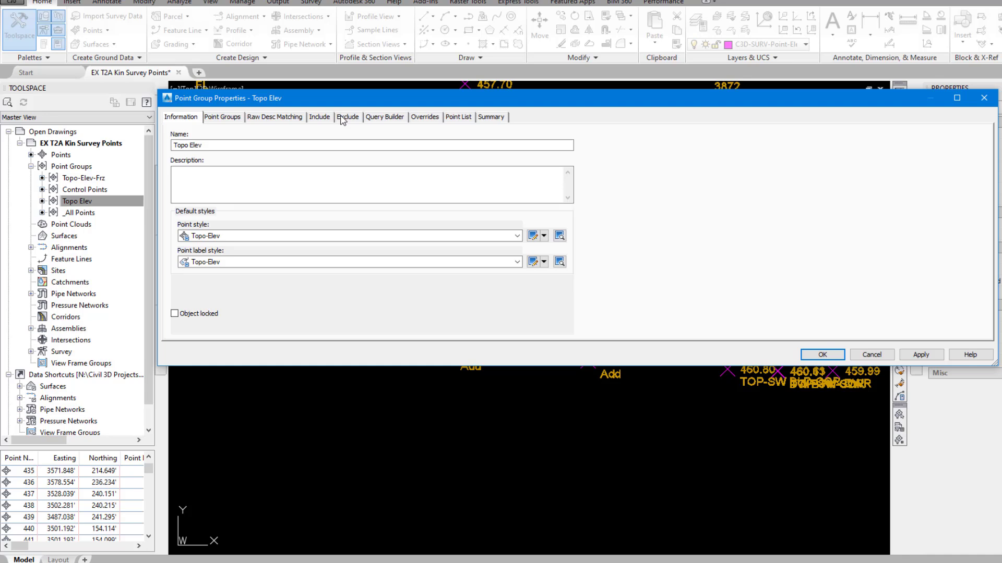
{"action": "left_click", "coordinate": [320, 118]}
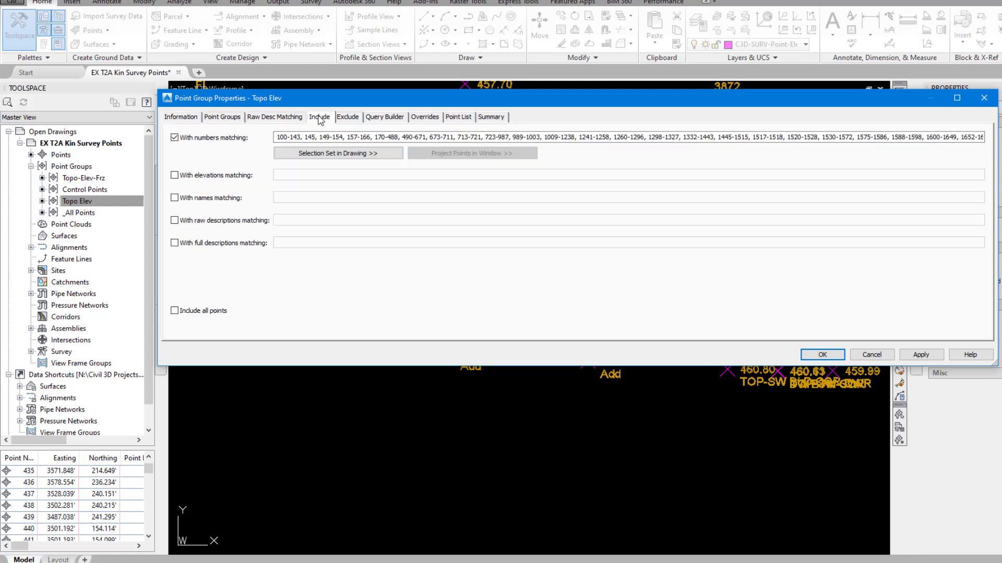
{"action": "left_click", "coordinate": [326, 154]}
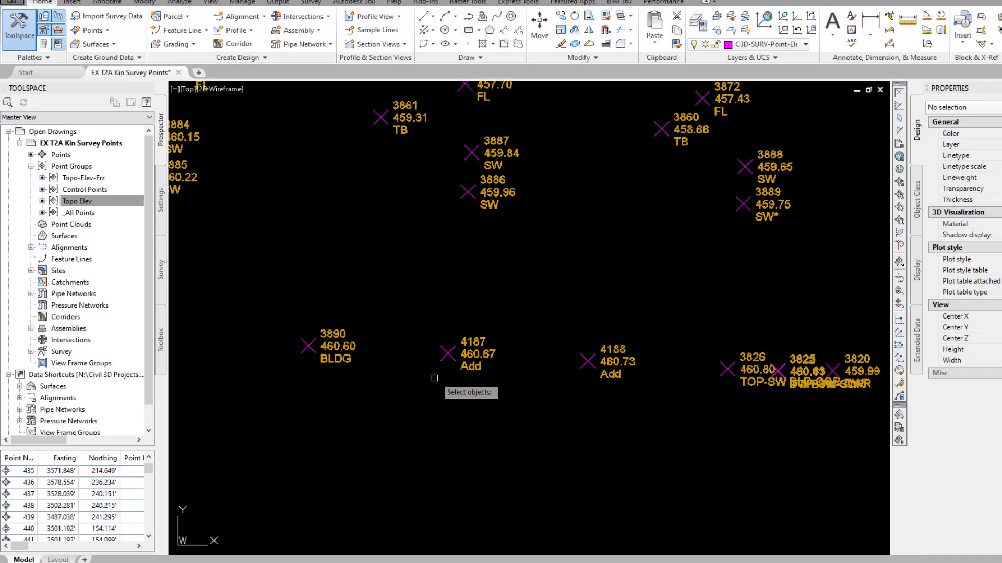
{"action": "left_click", "coordinate": [447, 354]}
{"action": "left_click", "coordinate": [585, 359]}
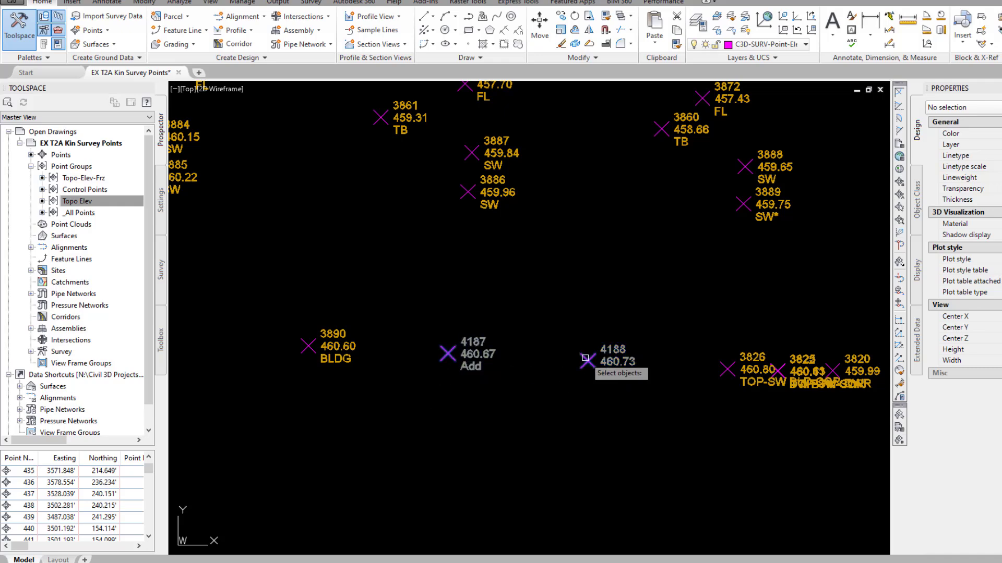
{"action": "key", "text": "Return"}
{"action": "left_click", "coordinate": [919, 355]}
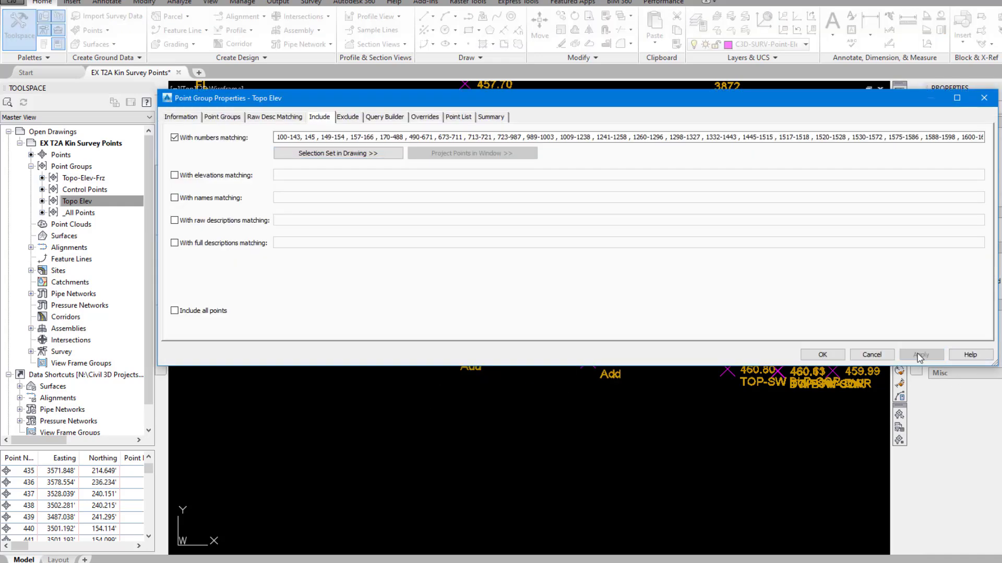
{"action": "left_click", "coordinate": [819, 354]}
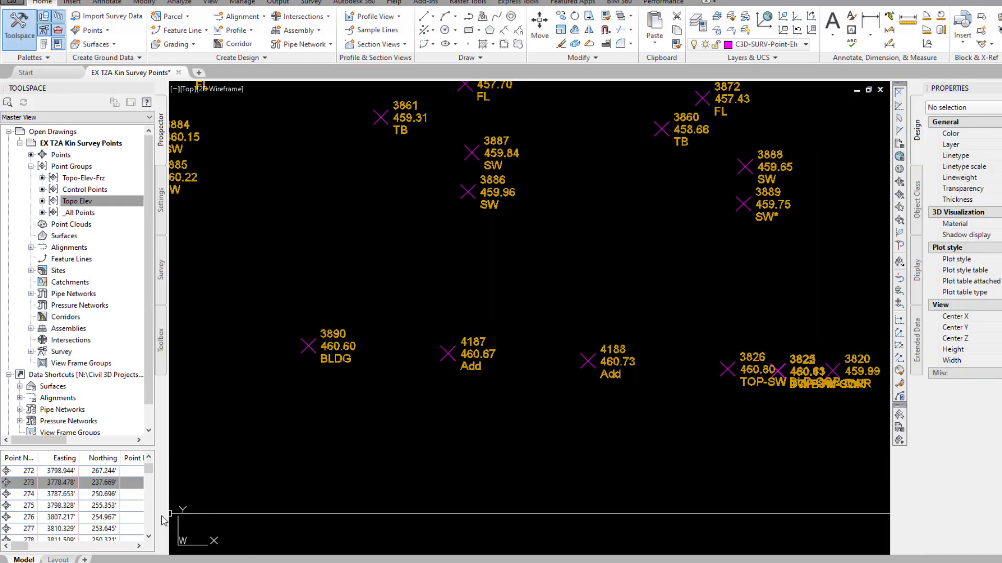
{"action": "left_click_drag", "start_coordinate": [148, 470], "coordinate": [146, 552]}
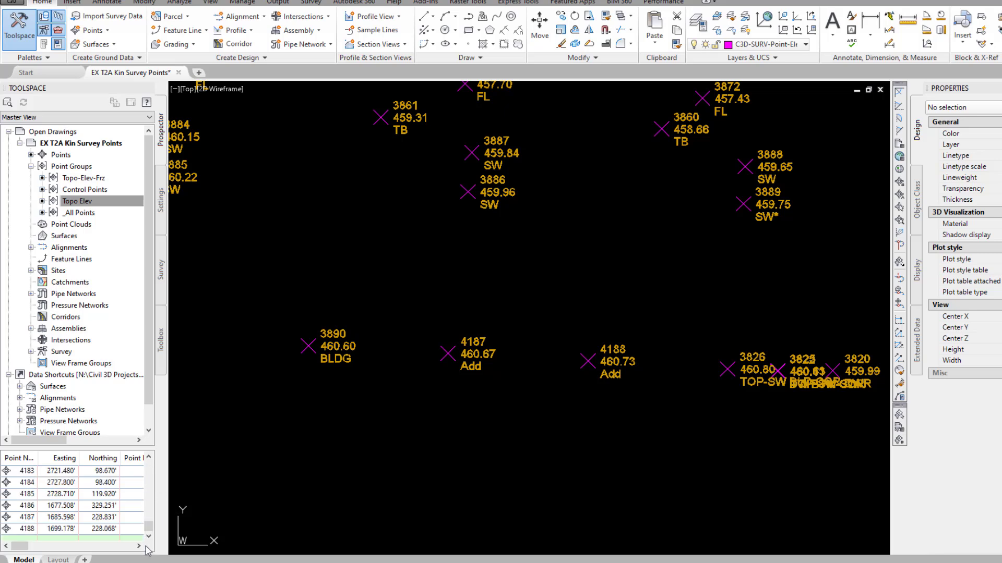